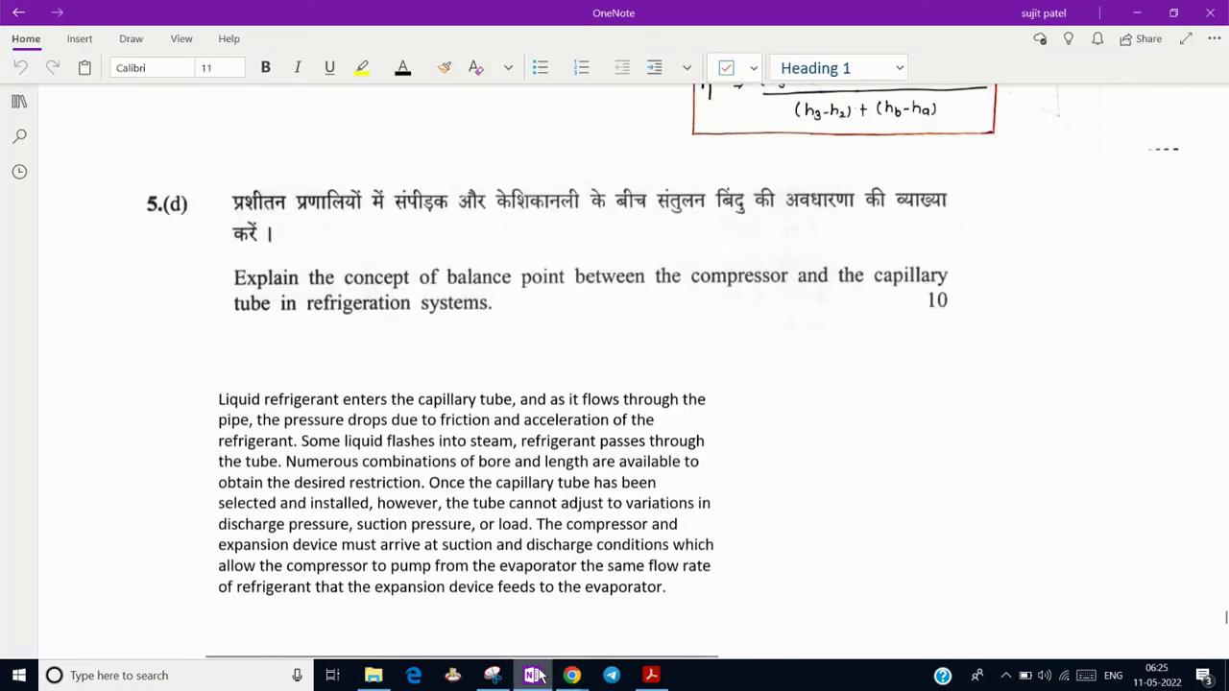
Select the black pen and ink two strokes beside question 5.(d)
left_click(131, 39)
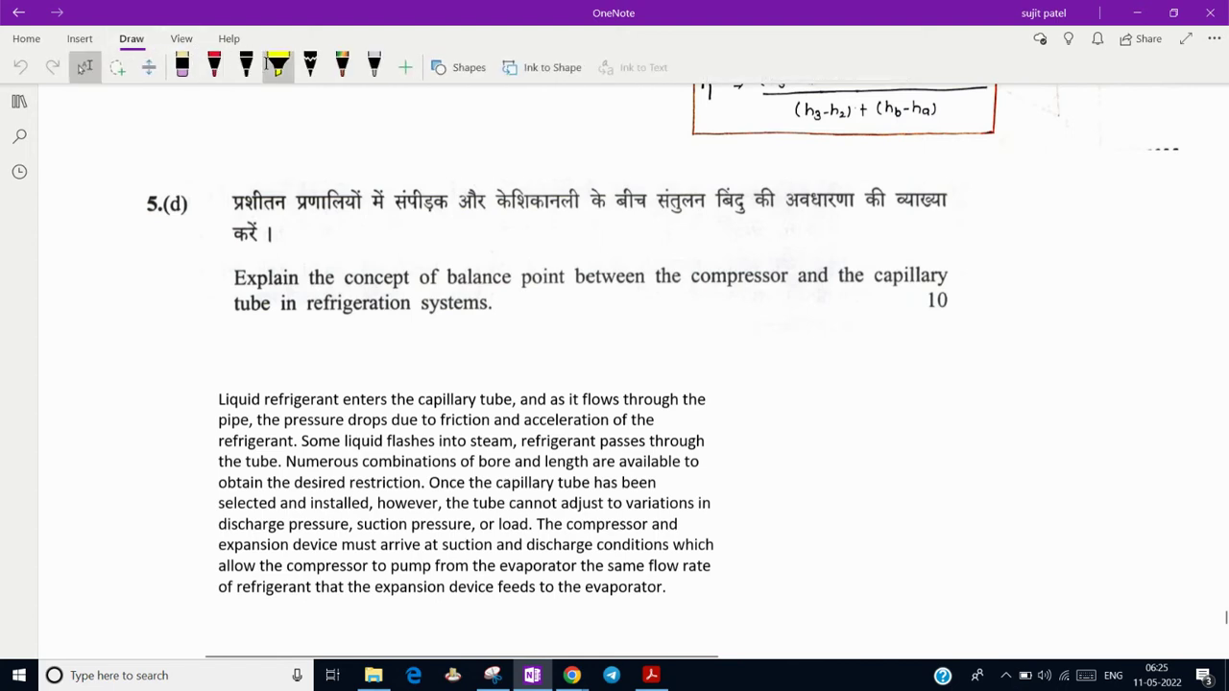
left_click(310, 63)
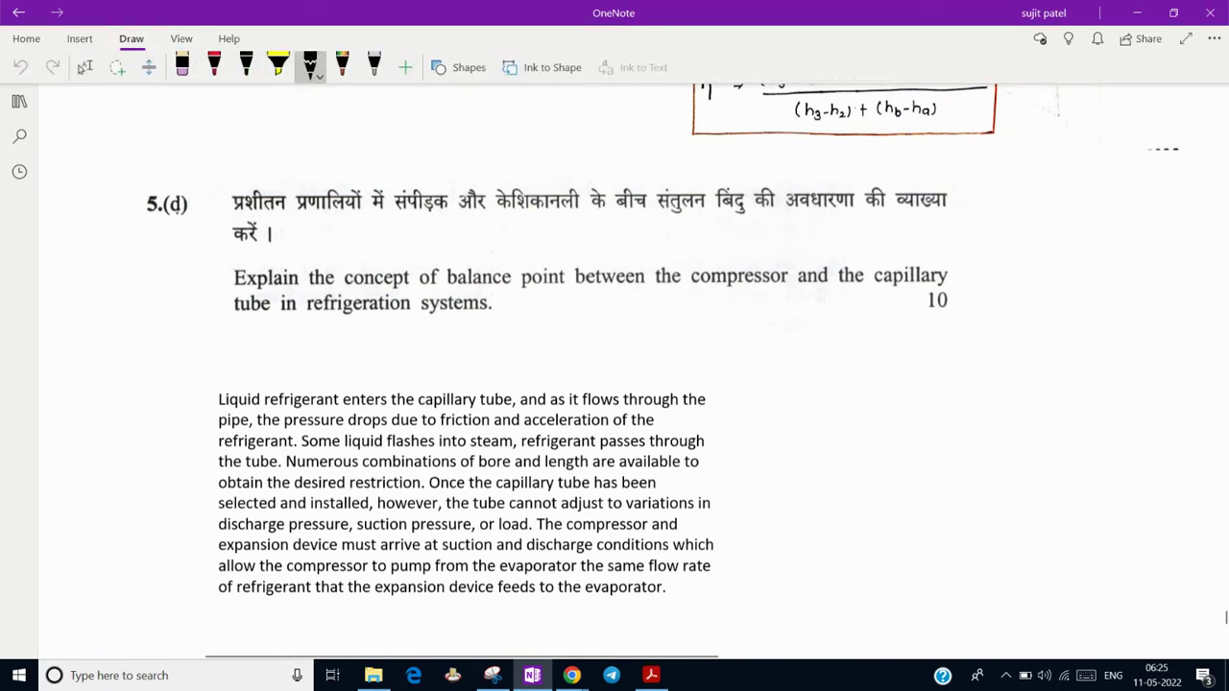
left_click_drag(120, 233, 225, 215)
left_click_drag(101, 258, 190, 228)
Underline the phrase 'of balance point' in black ink
key("Escape")
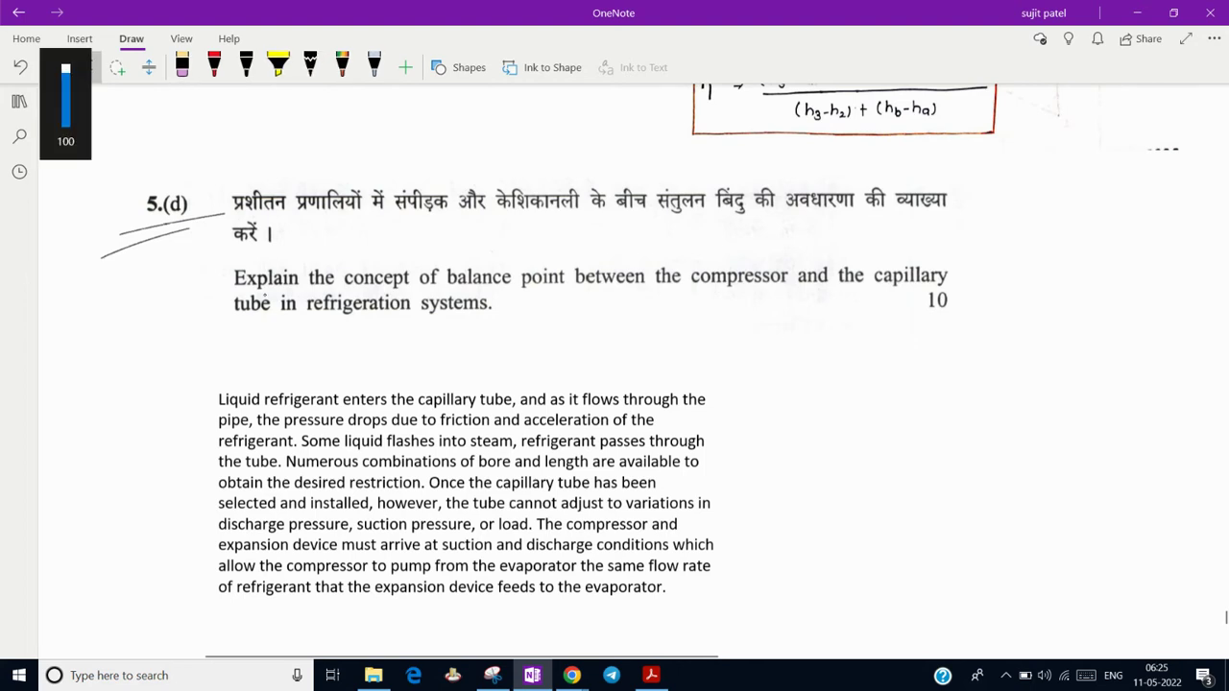
left_click(310, 65)
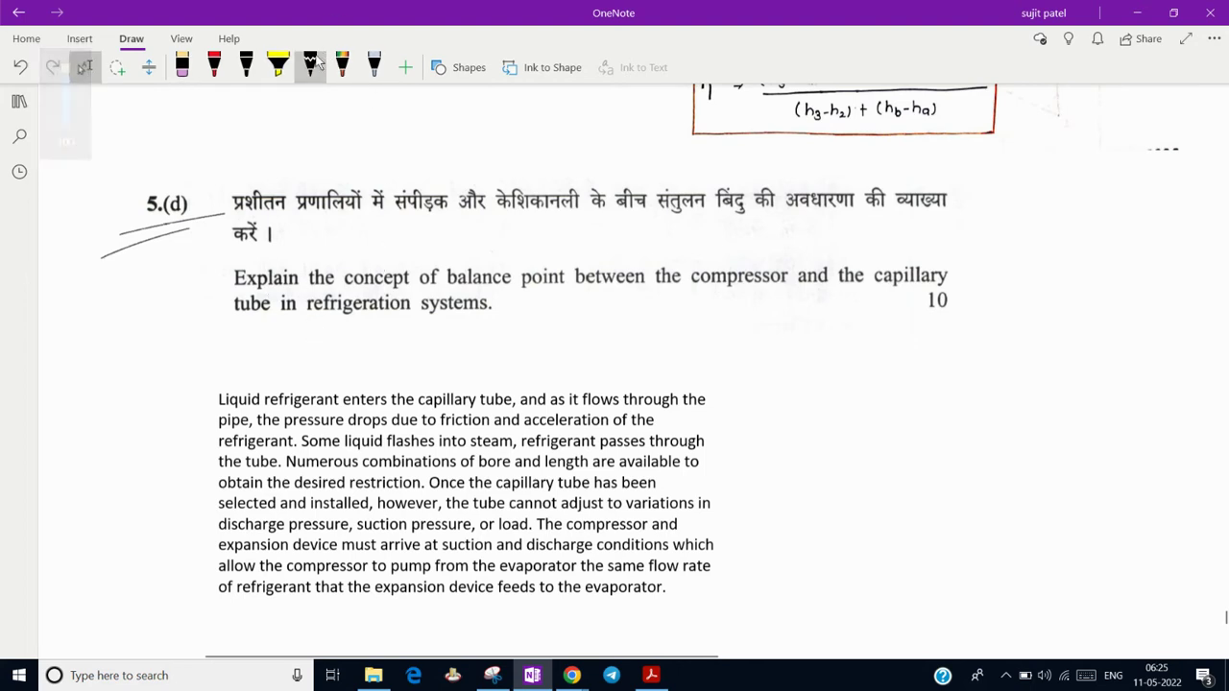
left_click_drag(422, 288, 559, 290)
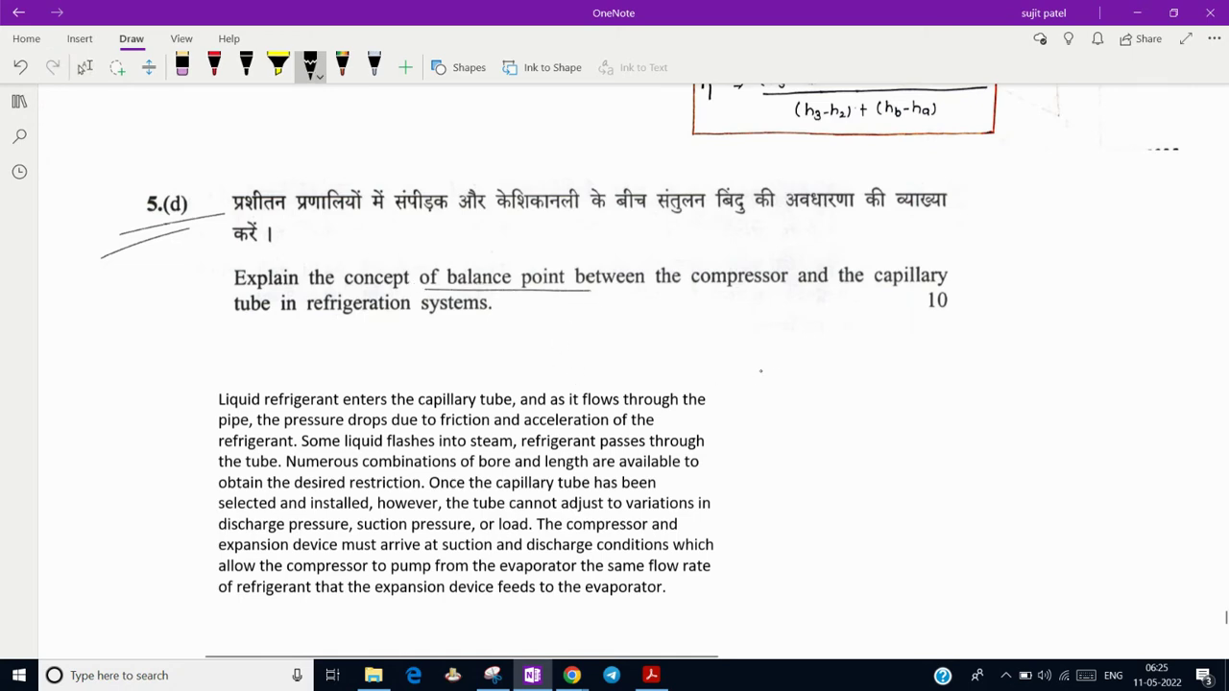
Sketch the P and h axes with labels and the saturation dome
mouse_move(827, 343)
left_mouse_down()
mouse_move(839, 420)
mouse_move(1152, 571)
mouse_move(1176, 562)
mouse_move(1173, 580)
left_mouse_up()
mouse_move(812, 377)
left_mouse_down()
mouse_move(828, 343)
mouse_move(847, 368)
mouse_move(809, 338)
mouse_move(793, 346)
left_mouse_up()
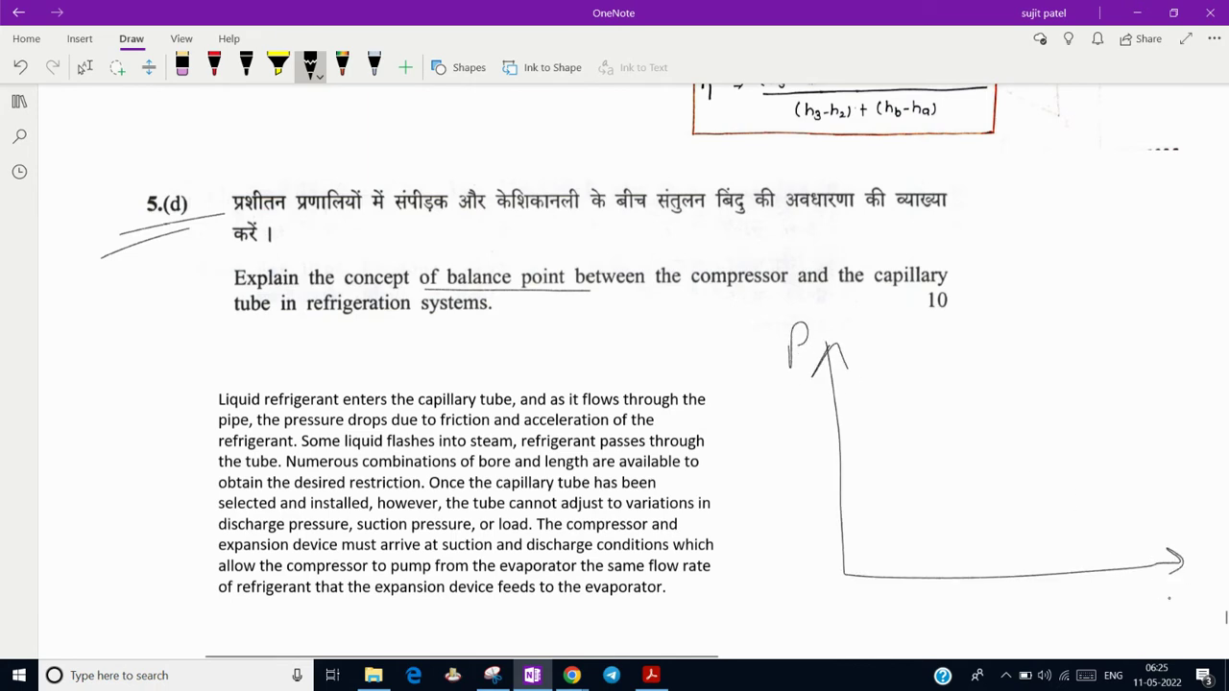
left_click_drag(1164, 588, 1174, 608)
mouse_move(932, 543)
left_mouse_down()
mouse_move(943, 526)
mouse_move(1141, 464)
mouse_move(1077, 540)
mouse_move(1159, 470)
mouse_move(1142, 457)
mouse_move(966, 455)
mouse_move(967, 483)
mouse_move(1138, 527)
left_mouse_up()
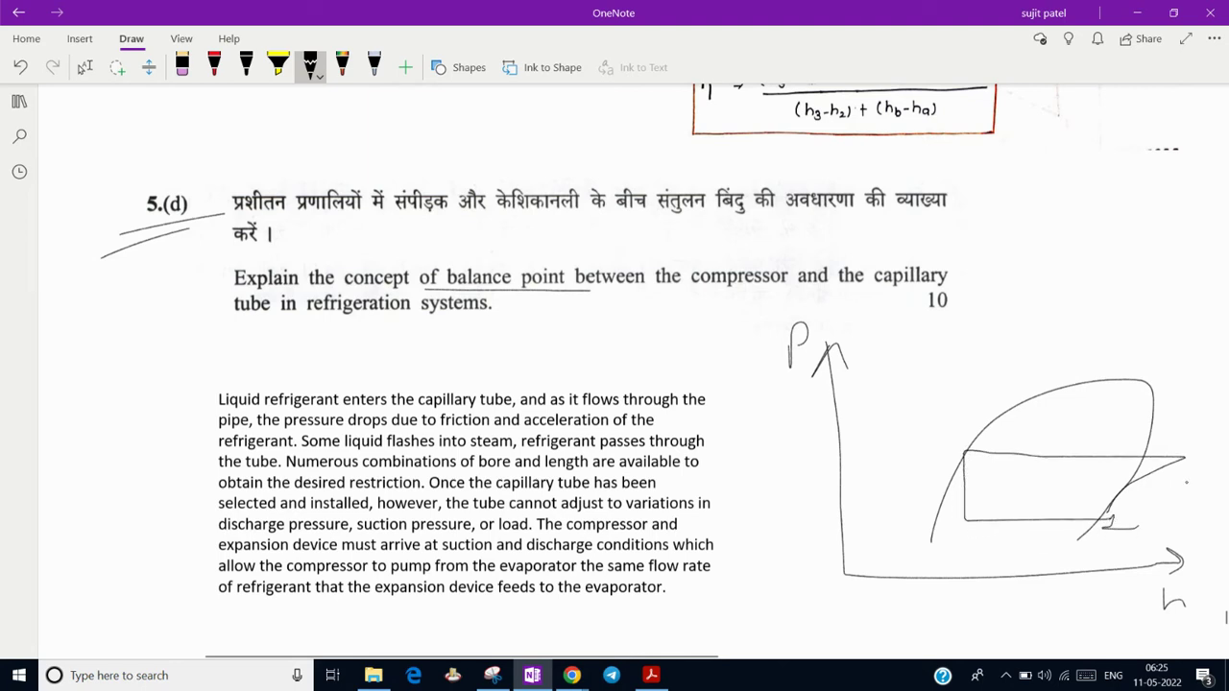
Label cycle points 1–4 and add flow arrows on the evaporation, compression, condensation and expansion lines
left_click_drag(1187, 444, 1212, 471)
mouse_move(938, 415)
left_mouse_down()
mouse_move(957, 418)
mouse_move(941, 440)
left_mouse_up()
mouse_move(1021, 510)
left_mouse_down()
mouse_move(1049, 520)
mouse_move(1033, 529)
left_mouse_up()
left_click_drag(1120, 487, 1128, 493)
left_click_drag(1087, 447, 1088, 469)
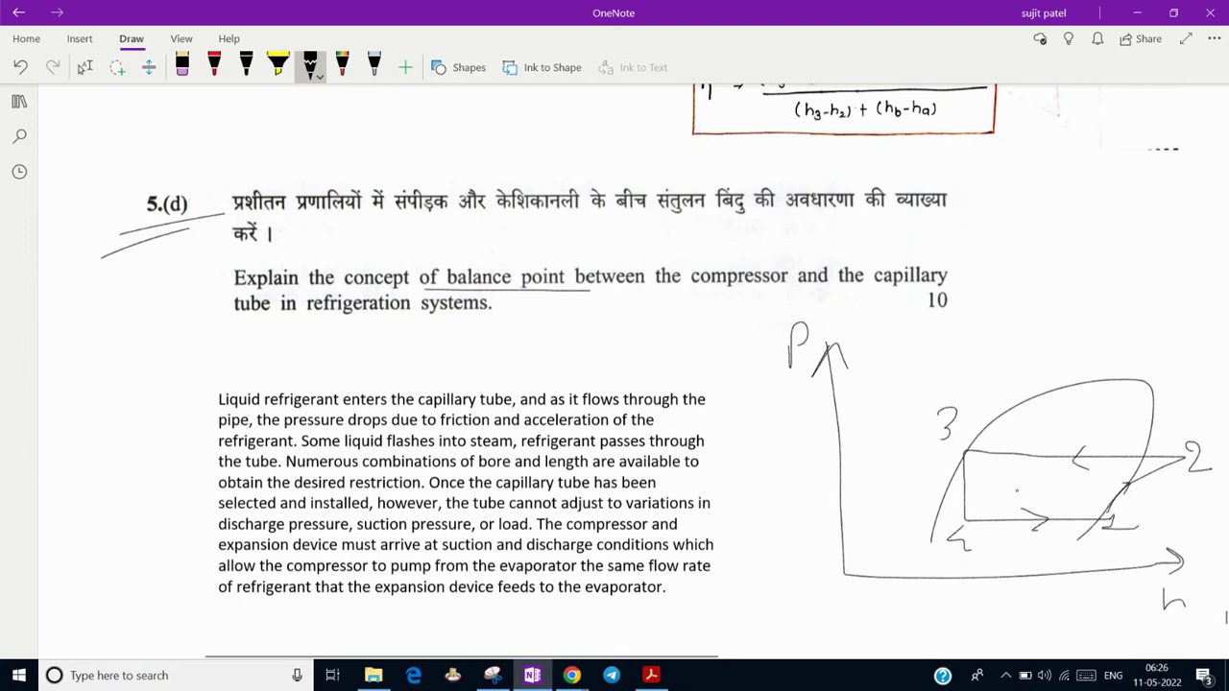
mouse_move(959, 479)
left_mouse_down()
mouse_move(965, 494)
mouse_move(970, 458)
left_mouse_up()
Dot point 3 and label it 'sat. liq.' with a pointing arrow
left_click(964, 454)
left_click_drag(980, 388, 990, 423)
mouse_move(989, 359)
left_mouse_down()
mouse_move(983, 377)
mouse_move(1039, 355)
mouse_move(1046, 380)
mouse_move(1052, 363)
left_mouse_up()
Below the answer, draw the capillary tube walls with a closed end and inlet arrow
scroll(774, 453, "down", 2)
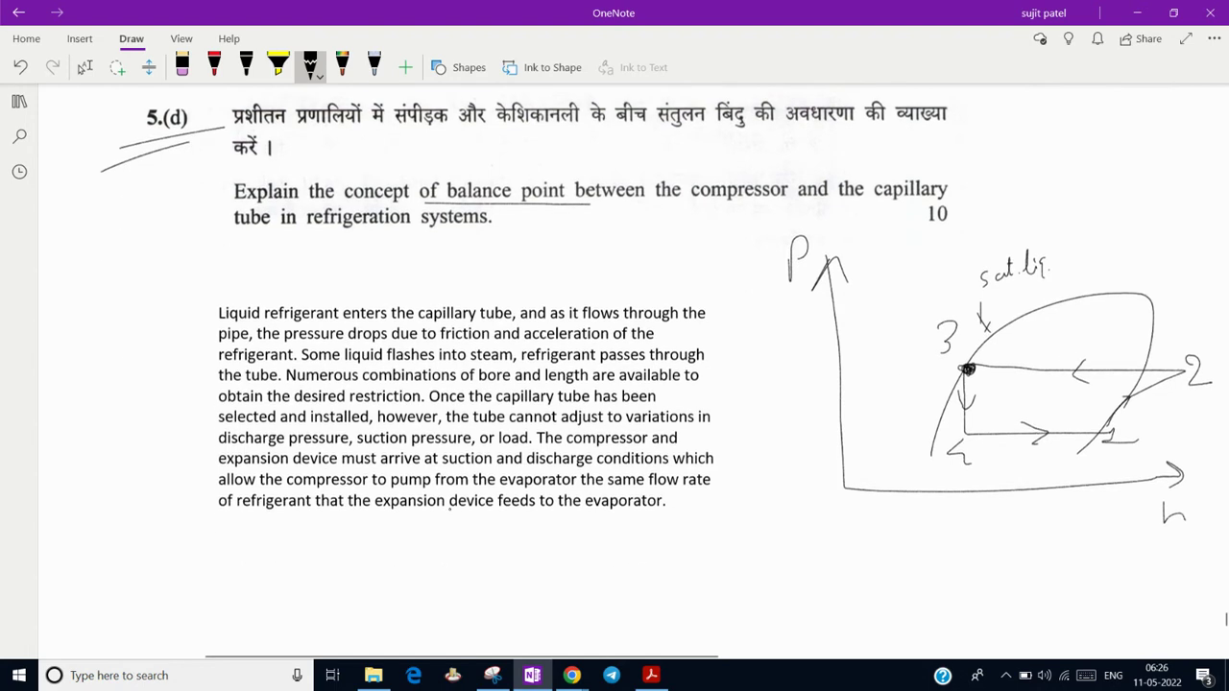
mouse_move(433, 553)
left_mouse_down()
mouse_move(428, 563)
mouse_move(781, 563)
left_mouse_up()
left_click_drag(430, 565, 801, 584)
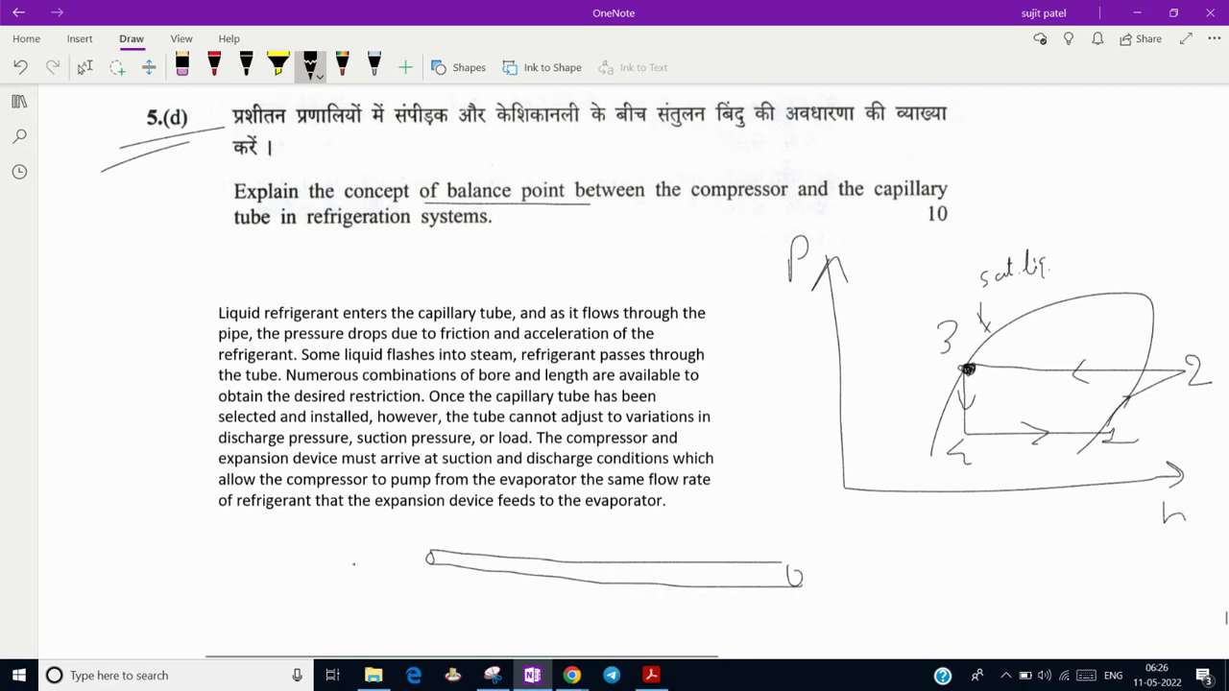
mouse_move(361, 554)
left_mouse_down()
mouse_move(421, 559)
mouse_move(409, 580)
left_mouse_up()
Draw a dashed condenser pressure line from point 3 labelled Pc
left_click_drag(849, 369, 866, 370)
left_click_drag(898, 370, 942, 369)
left_click_drag(773, 351, 772, 401)
left_click_drag(773, 354, 796, 390)
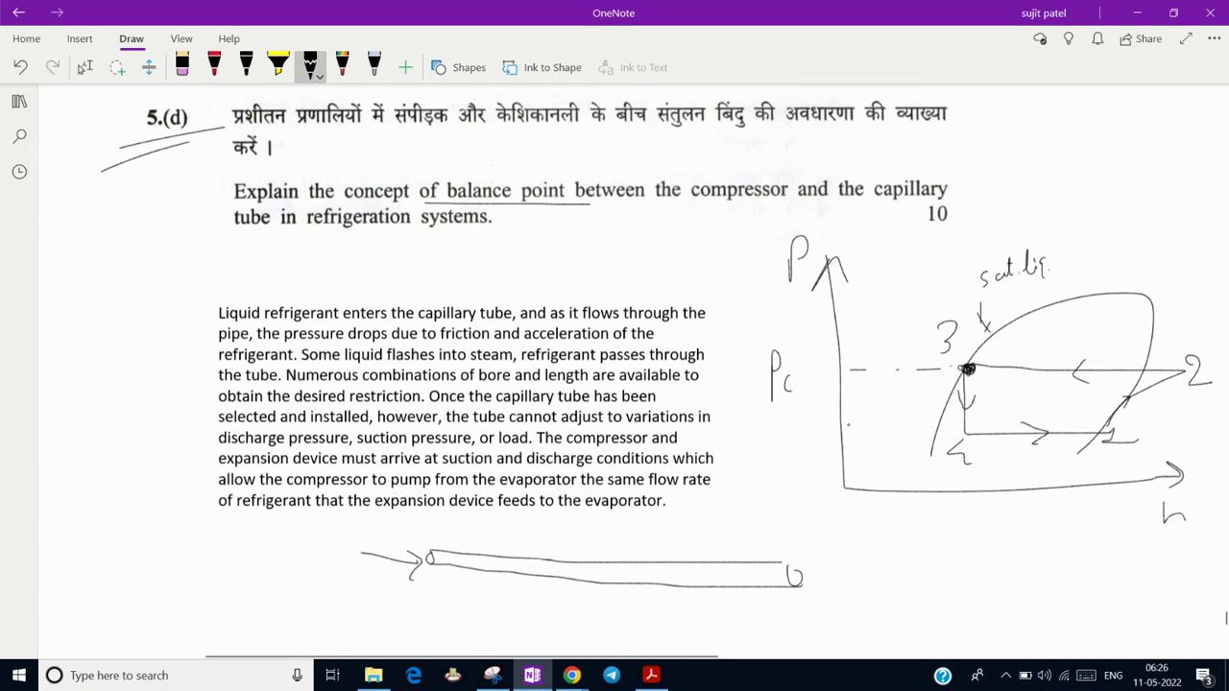
Draw the dashed PE line from point 4, dot point 4, and mark the tube outlet
left_click_drag(848, 440, 856, 440)
left_click_drag(872, 440, 893, 439)
left_click_drag(920, 440, 933, 440)
mouse_move(774, 438)
left_mouse_down()
mouse_move(773, 457)
mouse_move(806, 457)
left_mouse_up()
left_click(967, 434)
left_click_drag(859, 555, 901, 555)
left_click_drag(893, 560, 904, 583)
Draw the L length dimension arrow under the tube and two check marks by the answer paragraph
left_click_drag(795, 597, 795, 644)
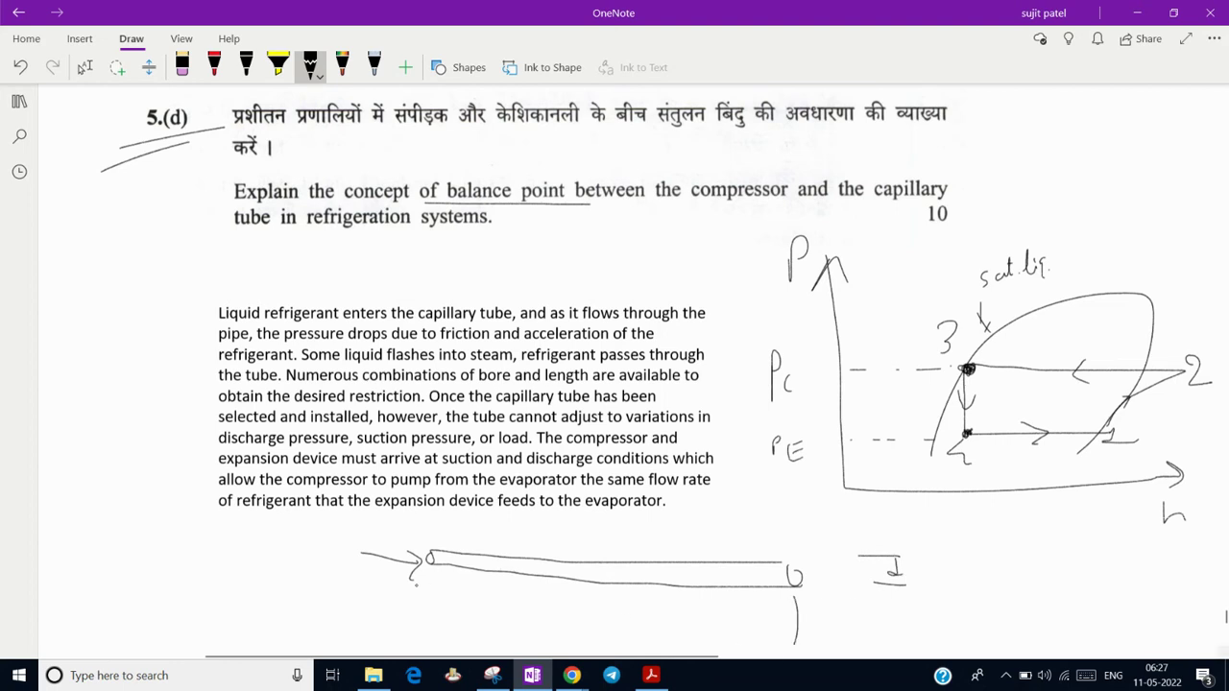
left_click_drag(423, 581, 424, 596)
mouse_move(586, 591)
left_mouse_down()
mouse_move(604, 610)
mouse_move(752, 606)
mouse_move(803, 620)
mouse_move(784, 645)
left_mouse_up()
left_click_drag(425, 585, 568, 603)
left_click_drag(449, 581, 447, 599)
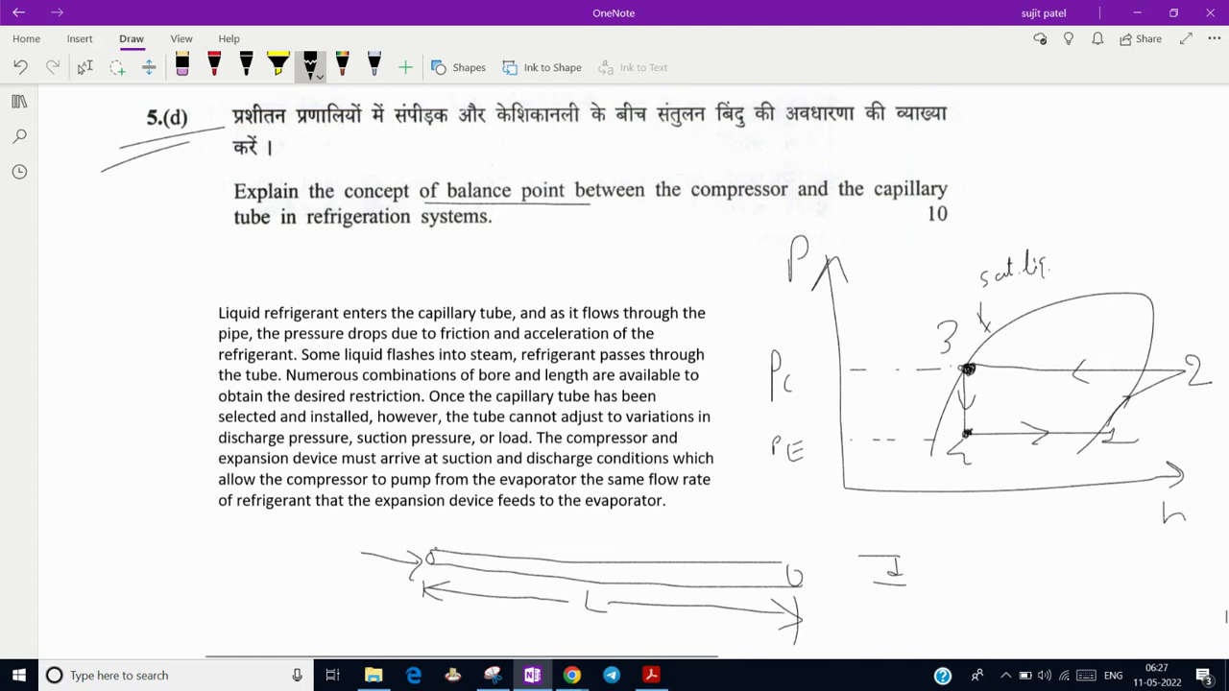
mouse_move(128, 496)
left_mouse_down()
mouse_move(137, 510)
mouse_move(154, 483)
left_mouse_up()
left_click_drag(122, 526, 152, 514)
Box the 'Numerous combinations… desired restriction.' sentence and ink small marks on the capillary tube
mouse_move(285, 366)
left_mouse_down()
mouse_move(363, 399)
mouse_move(401, 404)
mouse_move(425, 389)
mouse_move(426, 405)
mouse_move(384, 424)
left_mouse_up()
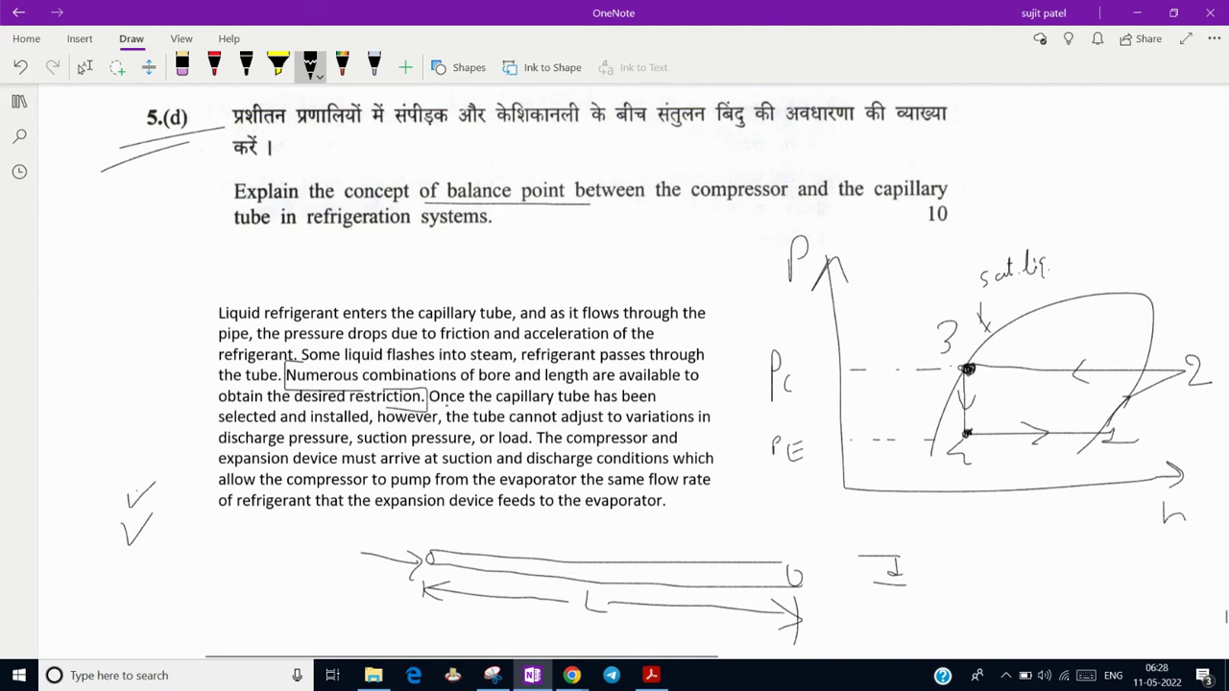
mouse_move(475, 549)
left_mouse_down()
mouse_move(526, 533)
mouse_move(495, 547)
left_mouse_up()
mouse_move(401, 555)
left_mouse_down()
mouse_move(411, 570)
mouse_move(432, 561)
mouse_move(425, 579)
left_mouse_up()
scroll(996, 566, "down", 4)
Extend the tube outlet down into an evaporator box with coil, then draw the compressor and discharge line
scroll(858, 535, "up", 1)
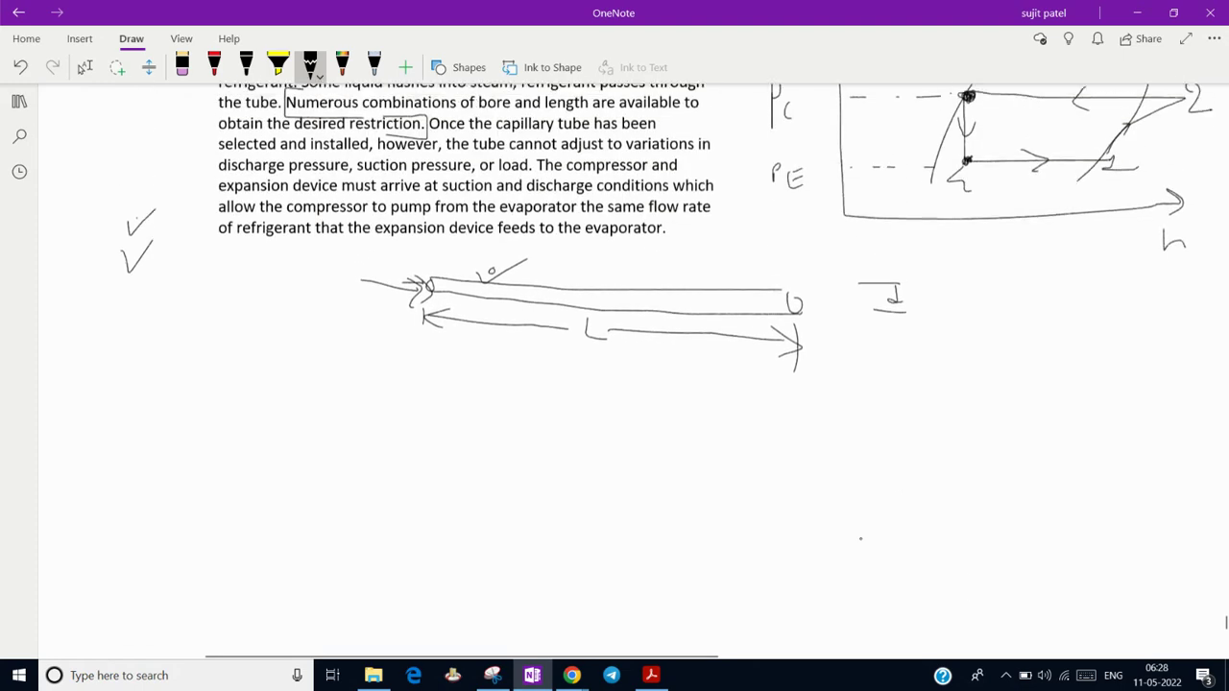
mouse_move(808, 328)
left_mouse_down()
mouse_move(859, 417)
mouse_move(853, 519)
left_mouse_up()
left_click_drag(851, 416, 852, 530)
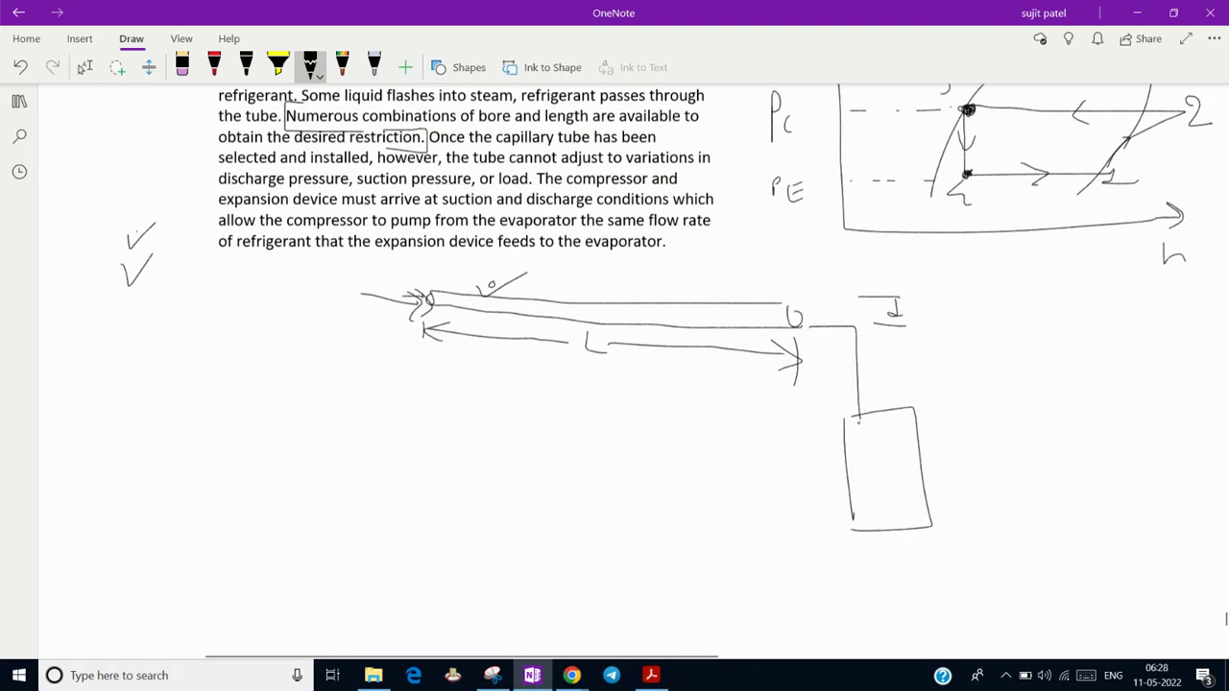
mouse_move(863, 418)
left_mouse_down()
mouse_move(882, 451)
mouse_move(887, 538)
mouse_move(712, 598)
left_mouse_up()
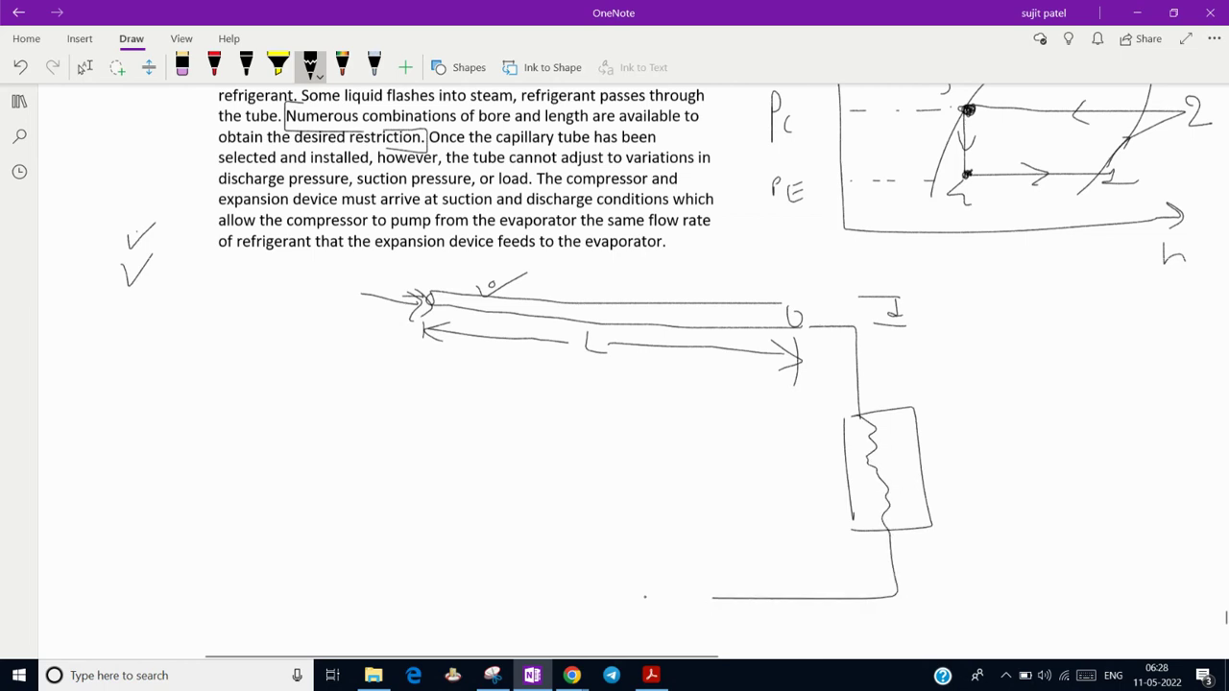
left_click_drag(622, 572, 706, 633)
scroll(672, 576, "down", 2)
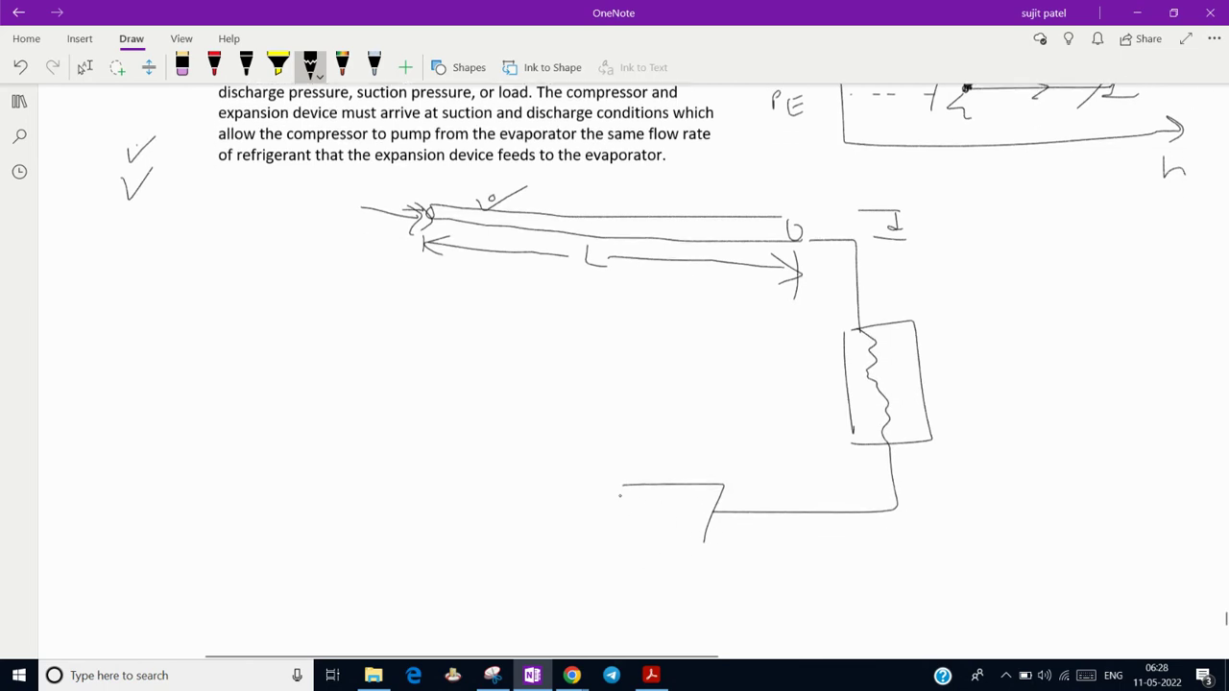
mouse_move(622, 485)
left_mouse_down()
mouse_move(622, 549)
mouse_move(726, 555)
mouse_move(705, 541)
left_mouse_up()
mouse_move(622, 511)
left_mouse_down()
mouse_move(427, 509)
mouse_move(394, 469)
left_mouse_up()
Add flow arrows into the evaporator and compressor and label states 4, 1 and 2
mouse_move(841, 495)
left_mouse_down()
mouse_move(807, 513)
mouse_move(857, 530)
left_mouse_up()
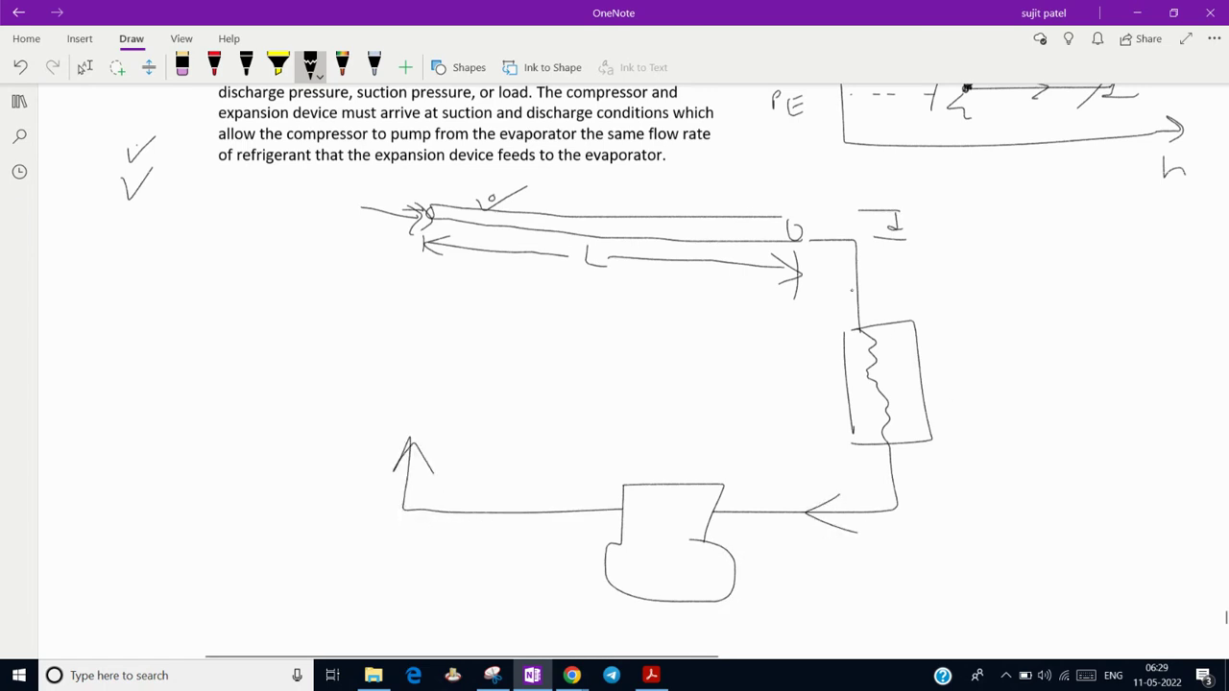
mouse_move(840, 281)
left_mouse_down()
mouse_move(855, 303)
mouse_move(874, 276)
left_mouse_up()
left_click_drag(888, 269, 893, 294)
left_click_drag(864, 537, 884, 547)
mouse_move(534, 543)
left_mouse_down()
mouse_move(535, 562)
mouse_move(558, 563)
left_mouse_up()
Connect the discharge line back to the tube inlet and label the tube outlet pressure PE
scroll(677, 230, "up", 2)
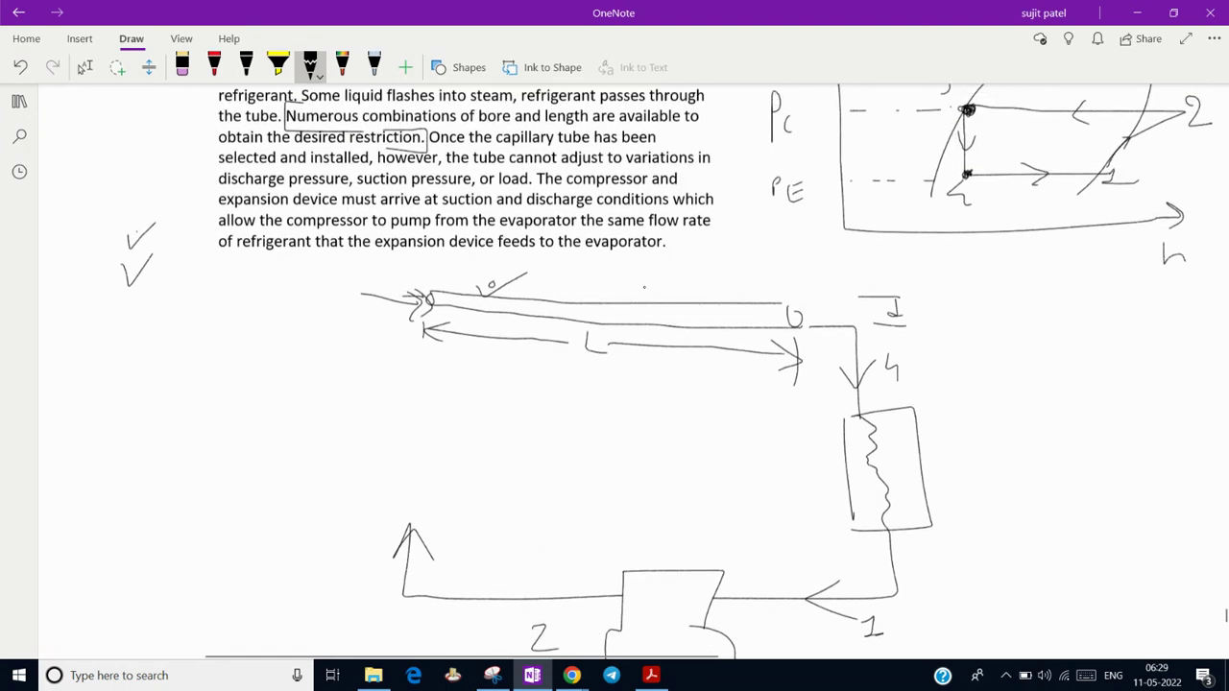
left_click_drag(641, 285, 677, 272)
scroll(729, 525, "down", 2)
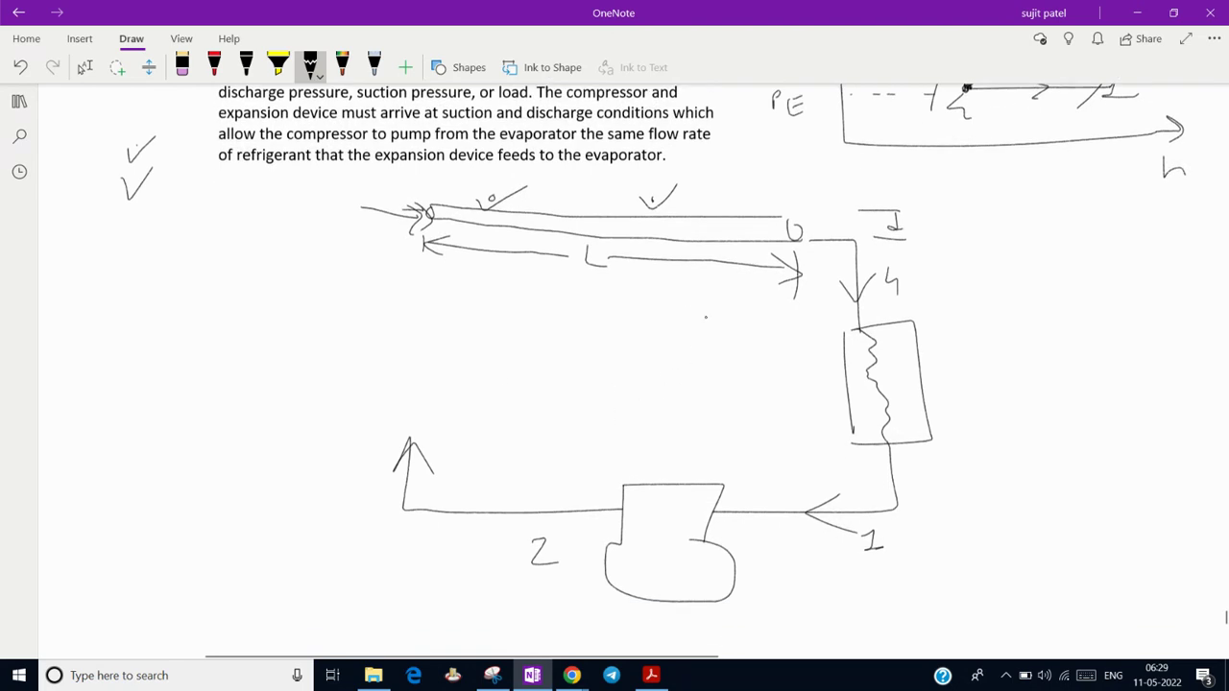
scroll(705, 316, "up", 2)
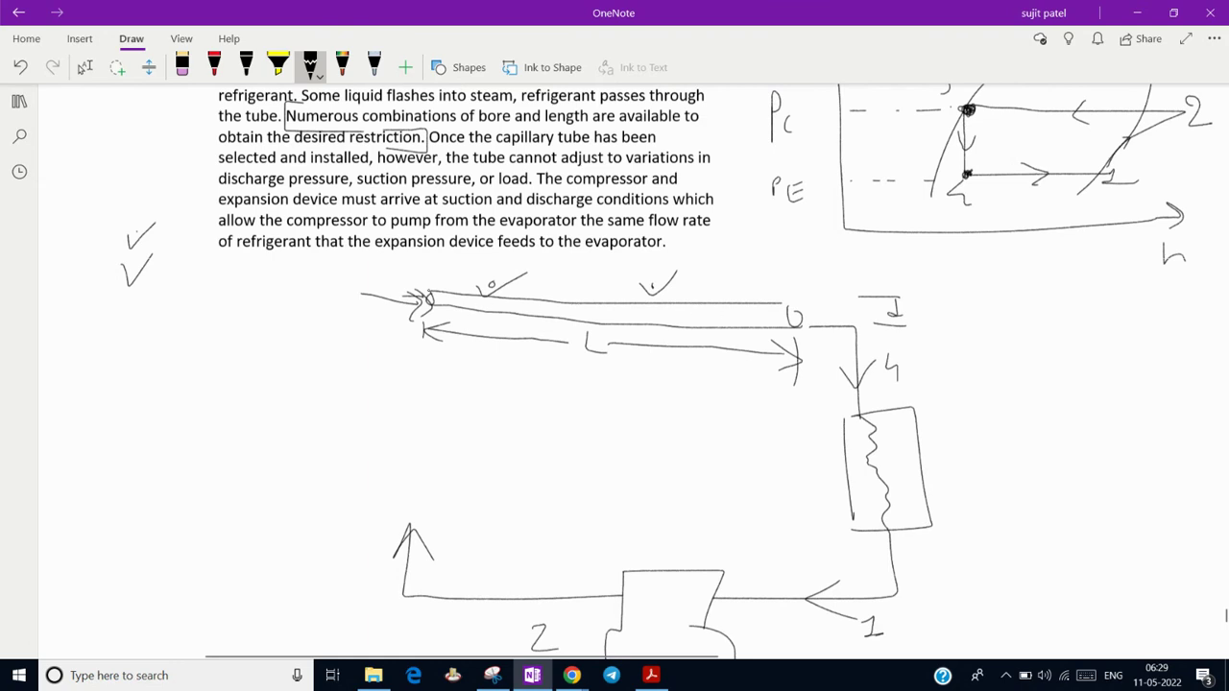
mouse_move(397, 272)
left_mouse_down()
mouse_move(417, 305)
mouse_move(451, 274)
mouse_move(428, 302)
left_mouse_up()
mouse_move(381, 557)
left_mouse_down()
mouse_move(398, 536)
mouse_move(373, 567)
left_mouse_up()
mouse_move(411, 309)
left_mouse_down()
mouse_move(331, 439)
mouse_move(384, 612)
left_mouse_up()
left_click_drag(799, 328, 881, 269)
left_click_drag(890, 265, 892, 273)
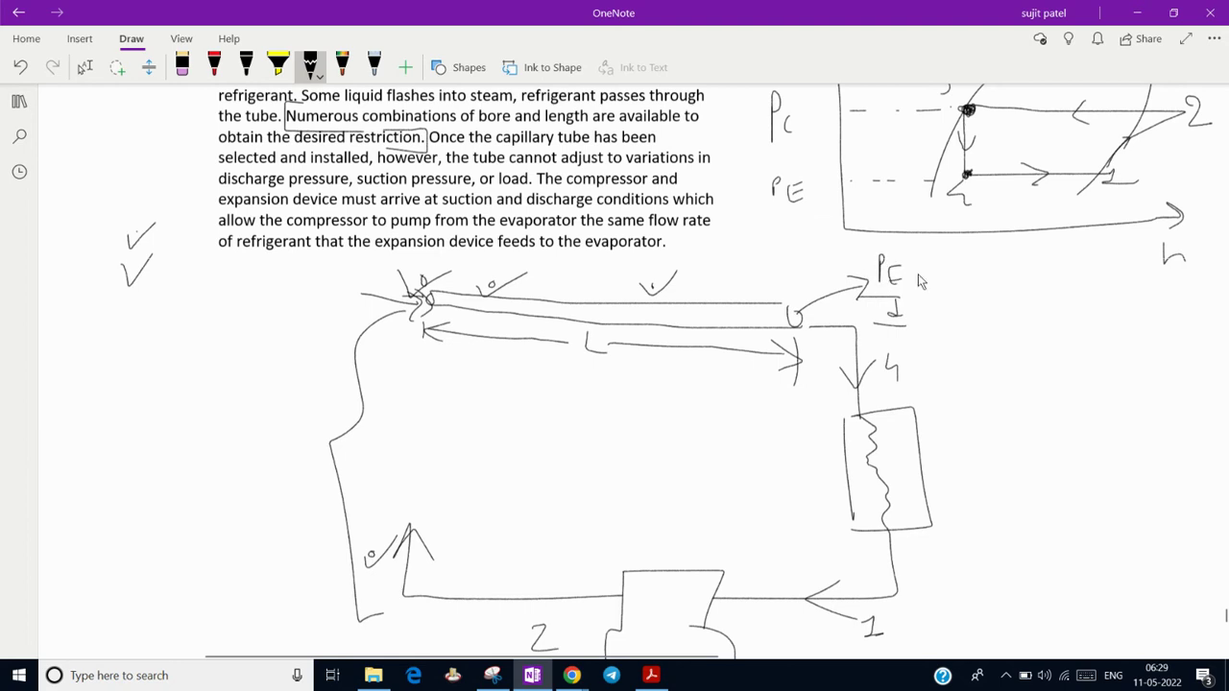
scroll(918, 274, "down", 2)
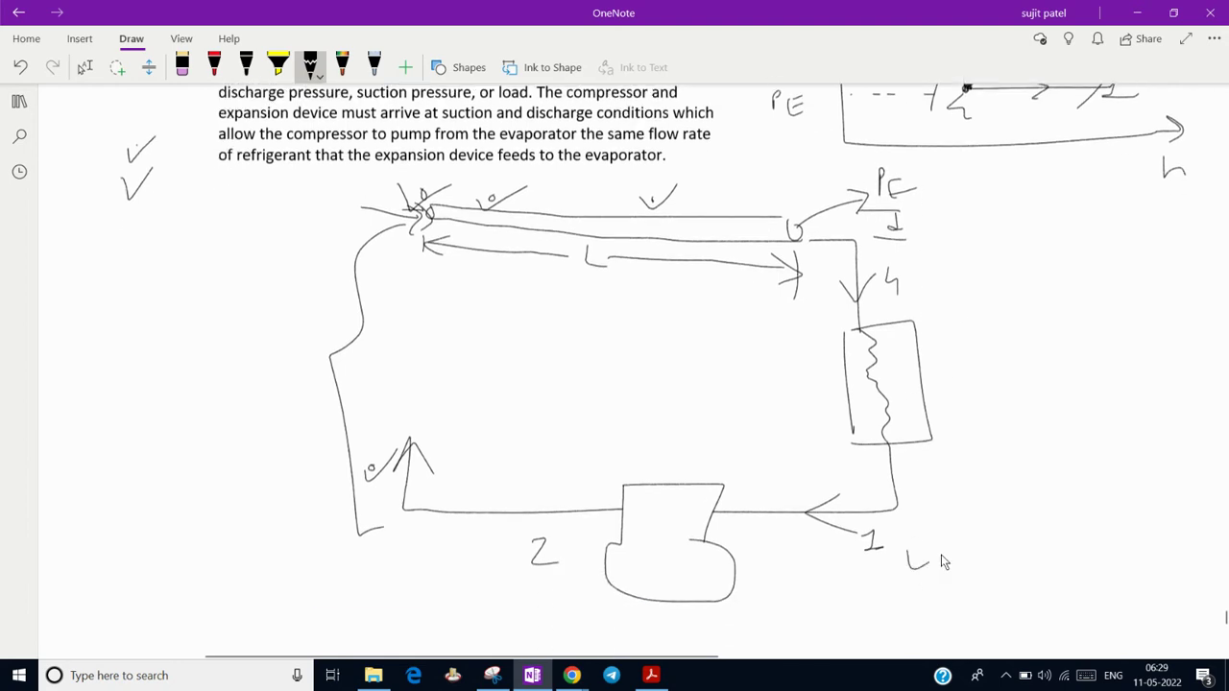
Draw a tall brace beside the evaporator with check marks
left_click_drag(925, 567, 943, 552)
mouse_move(945, 217)
left_mouse_down()
mouse_move(976, 265)
mouse_move(962, 555)
left_mouse_up()
mouse_move(1041, 353)
left_mouse_down()
mouse_move(1046, 377)
mouse_move(1089, 343)
mouse_move(1058, 353)
left_mouse_up()
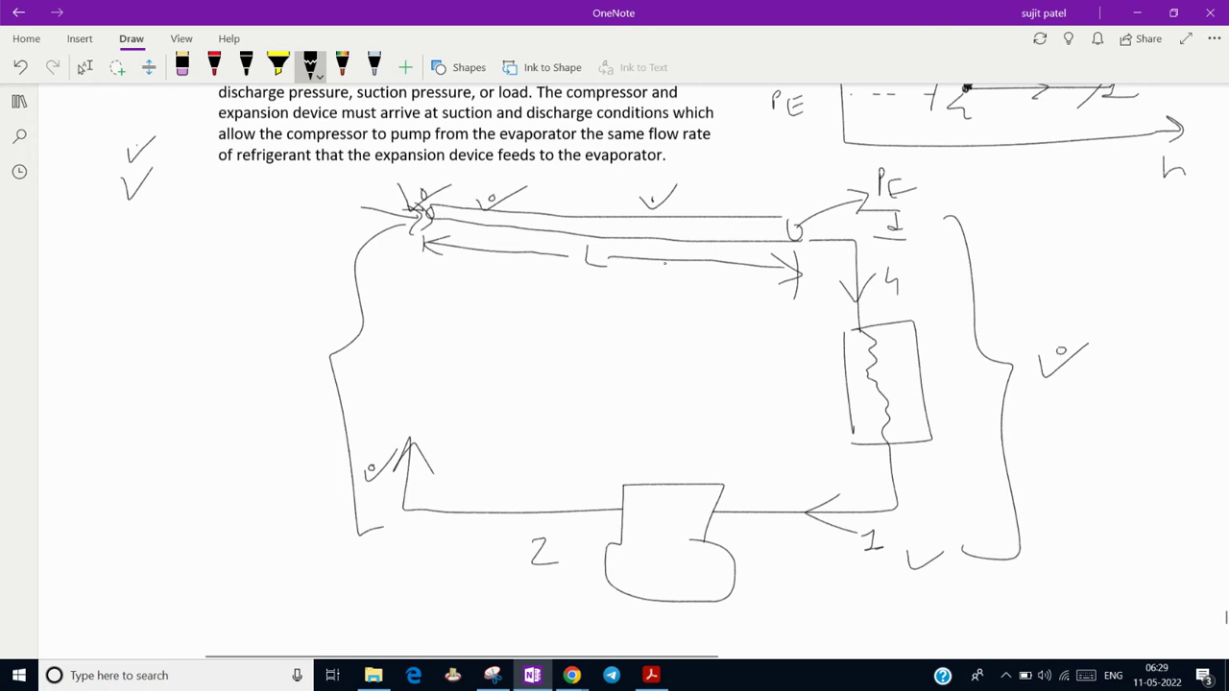
Trace flow arrows through the evaporator, redraw its coil, add a compressor swirl and 'h ↓'
mouse_move(733, 227)
left_mouse_down()
mouse_move(789, 229)
mouse_move(834, 273)
mouse_move(835, 328)
left_mouse_up()
mouse_move(862, 408)
left_mouse_down()
mouse_move(828, 490)
mouse_move(776, 484)
mouse_move(803, 514)
left_mouse_up()
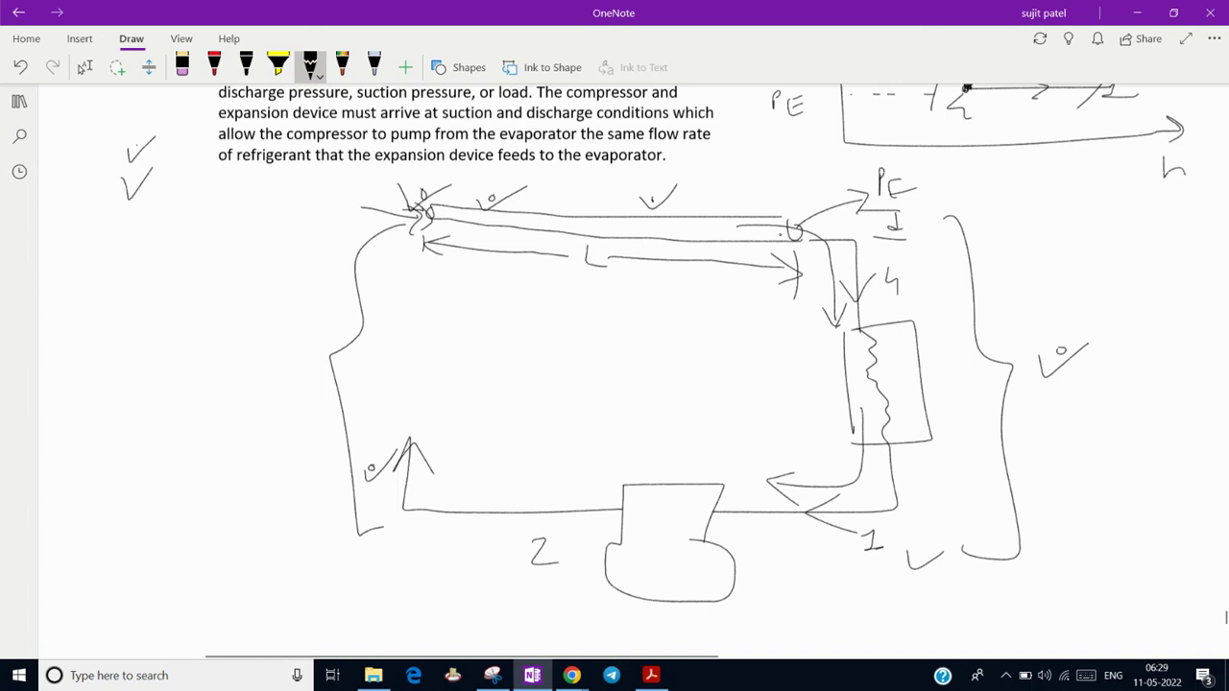
mouse_move(744, 229)
left_mouse_down()
mouse_move(821, 254)
mouse_move(853, 361)
left_mouse_up()
left_click_drag(870, 345, 887, 443)
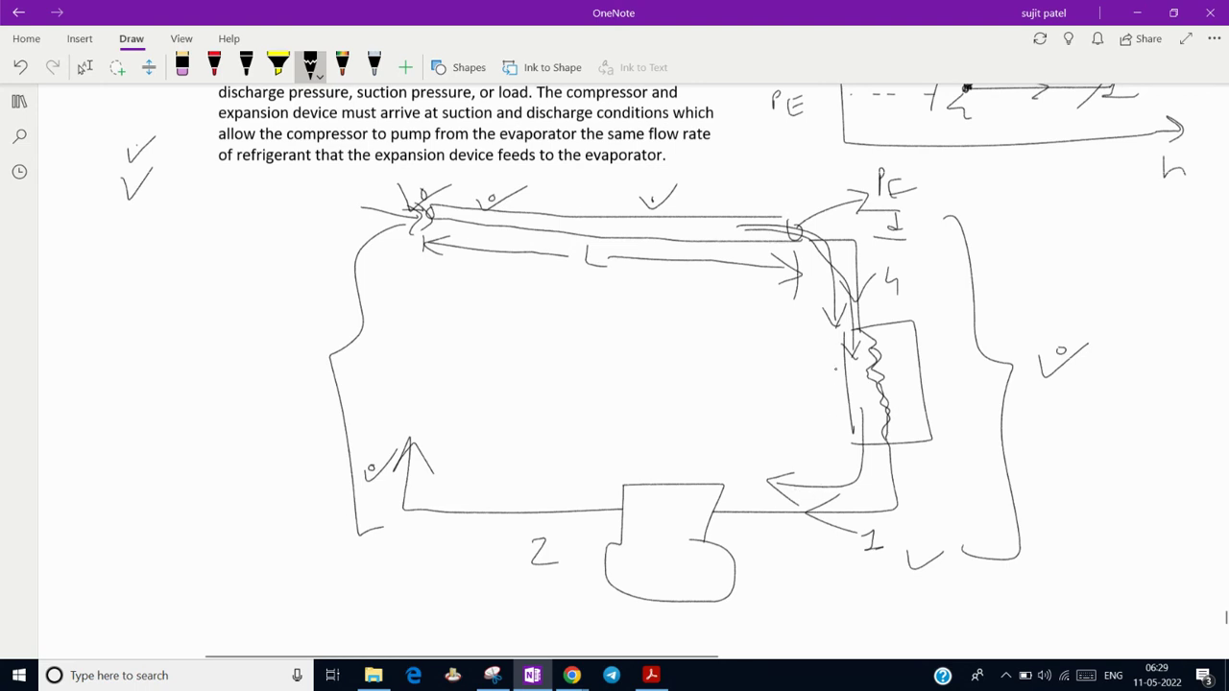
mouse_move(773, 229)
left_mouse_down()
mouse_move(812, 252)
mouse_move(839, 331)
mouse_move(844, 309)
left_mouse_up()
mouse_move(874, 430)
left_mouse_down()
mouse_move(799, 509)
mouse_move(774, 501)
mouse_move(819, 517)
mouse_move(814, 507)
mouse_move(881, 497)
mouse_move(870, 482)
mouse_move(884, 480)
left_mouse_up()
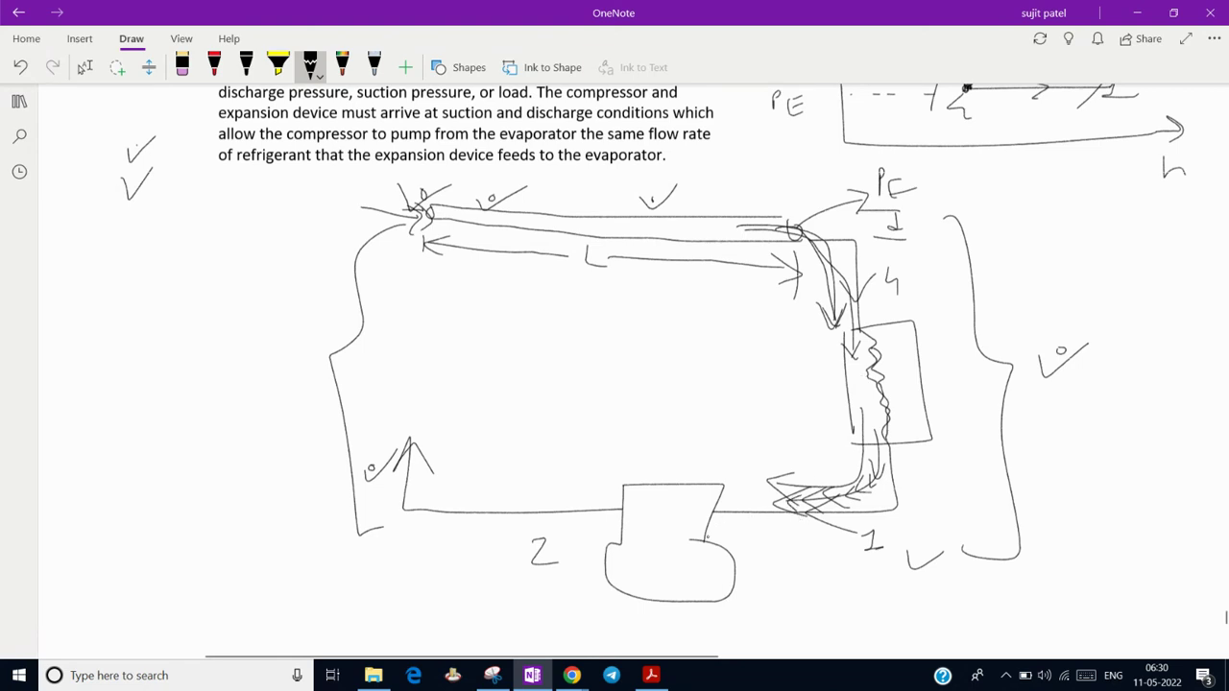
left_click_drag(684, 557, 678, 615)
left_click_drag(212, 294, 249, 384)
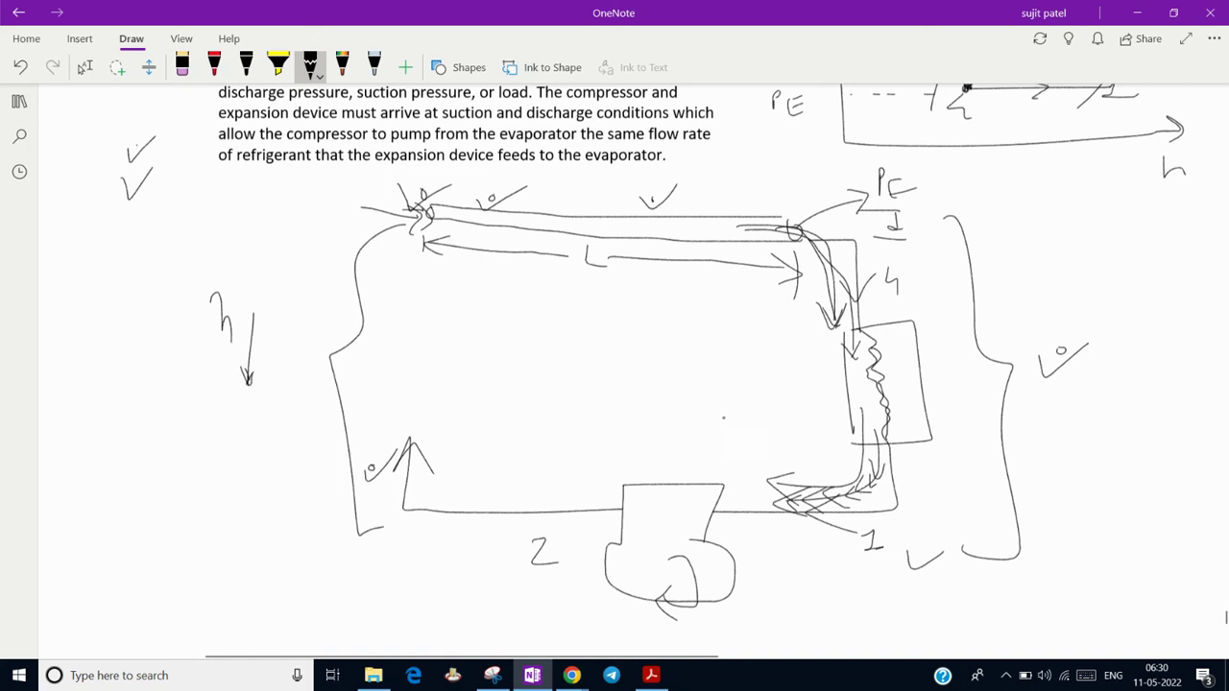
Handwrite 'impact' in the centre of the loop and underline it
mouse_move(672, 364)
left_mouse_down()
mouse_move(672, 391)
mouse_move(691, 389)
mouse_move(699, 408)
mouse_move(722, 388)
left_mouse_up()
mouse_move(728, 382)
left_mouse_down()
mouse_move(758, 377)
mouse_move(739, 396)
left_mouse_up()
left_click_drag(716, 413, 737, 407)
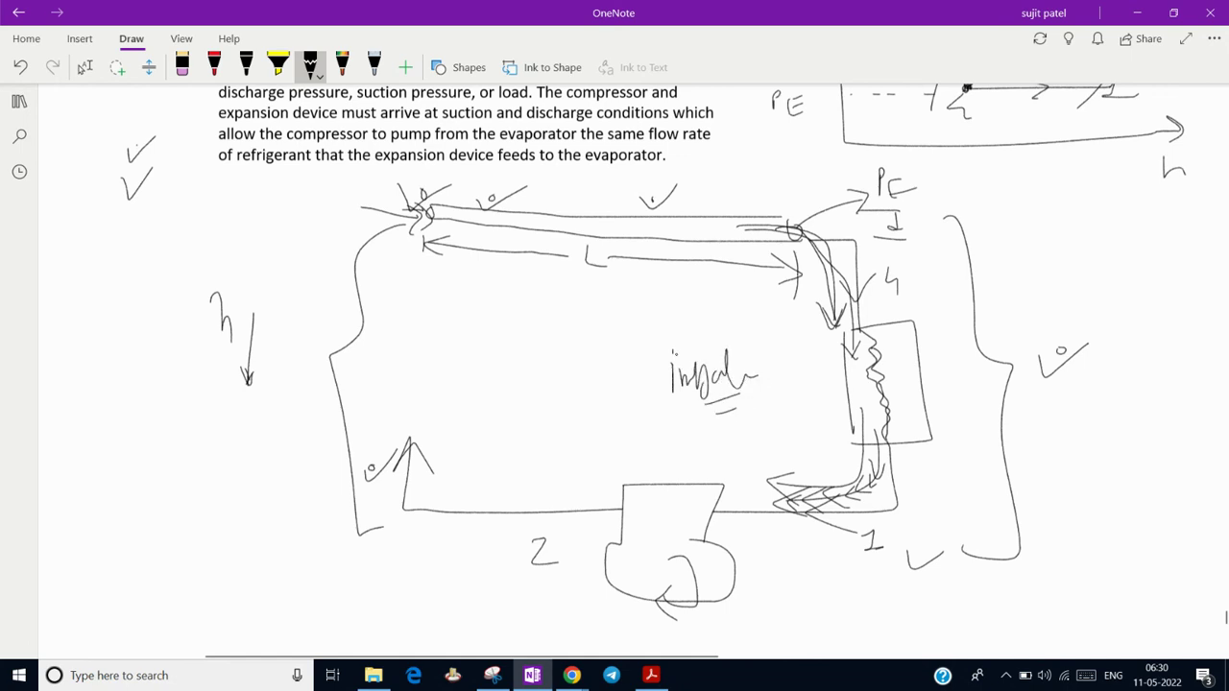
Write and underline '2-3' beneath the h arrow
mouse_move(167, 394)
left_mouse_down()
mouse_move(180, 411)
mouse_move(198, 401)
left_mouse_up()
left_click_drag(209, 390, 217, 411)
left_click_drag(184, 429, 198, 424)
Circle the 'impact' note and add a tick below it
left_click_drag(730, 334, 741, 338)
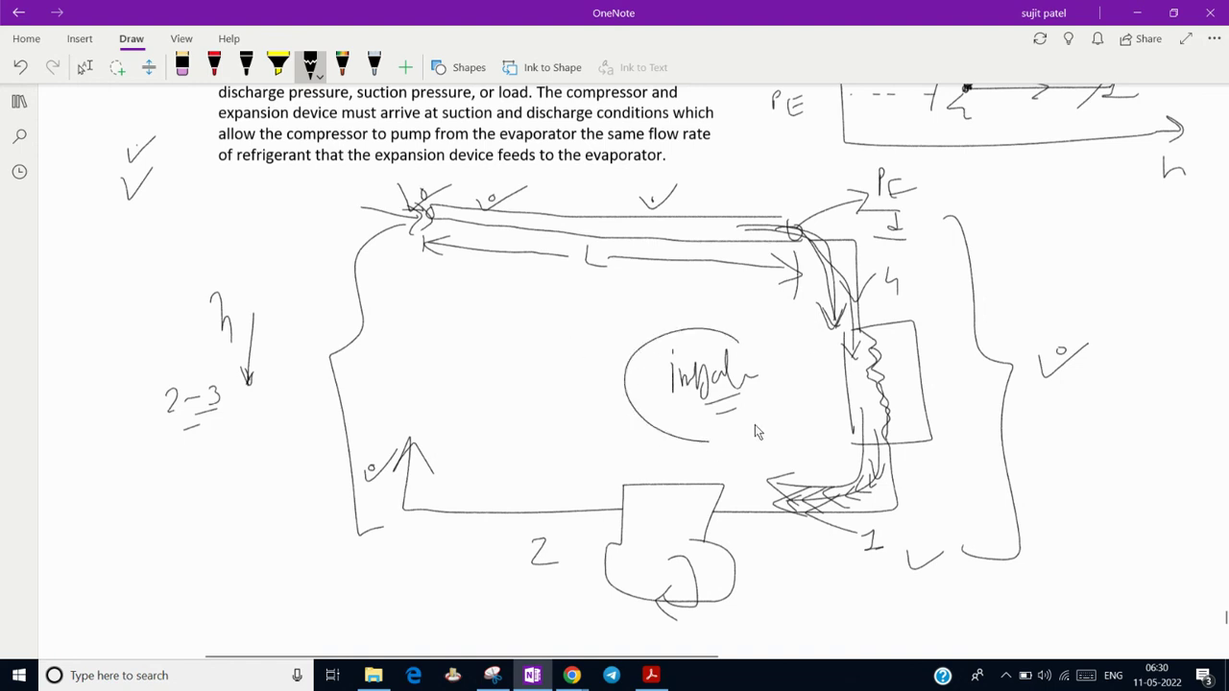
left_click_drag(694, 461, 756, 434)
left_click(703, 454)
Add a tick above the top pipe and heavier flow arrows at the pipe corners
left_click_drag(577, 198, 601, 185)
left_click_drag(411, 232, 392, 230)
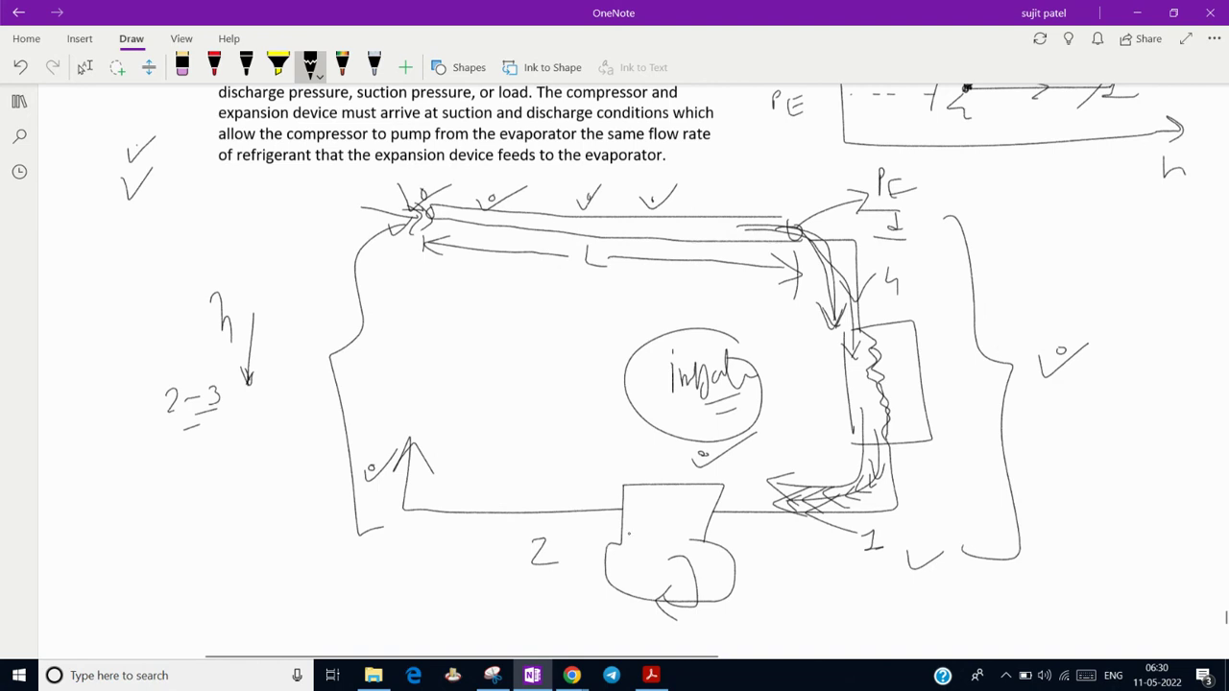
mouse_move(801, 236)
left_mouse_down()
mouse_move(837, 338)
mouse_move(822, 347)
left_mouse_up()
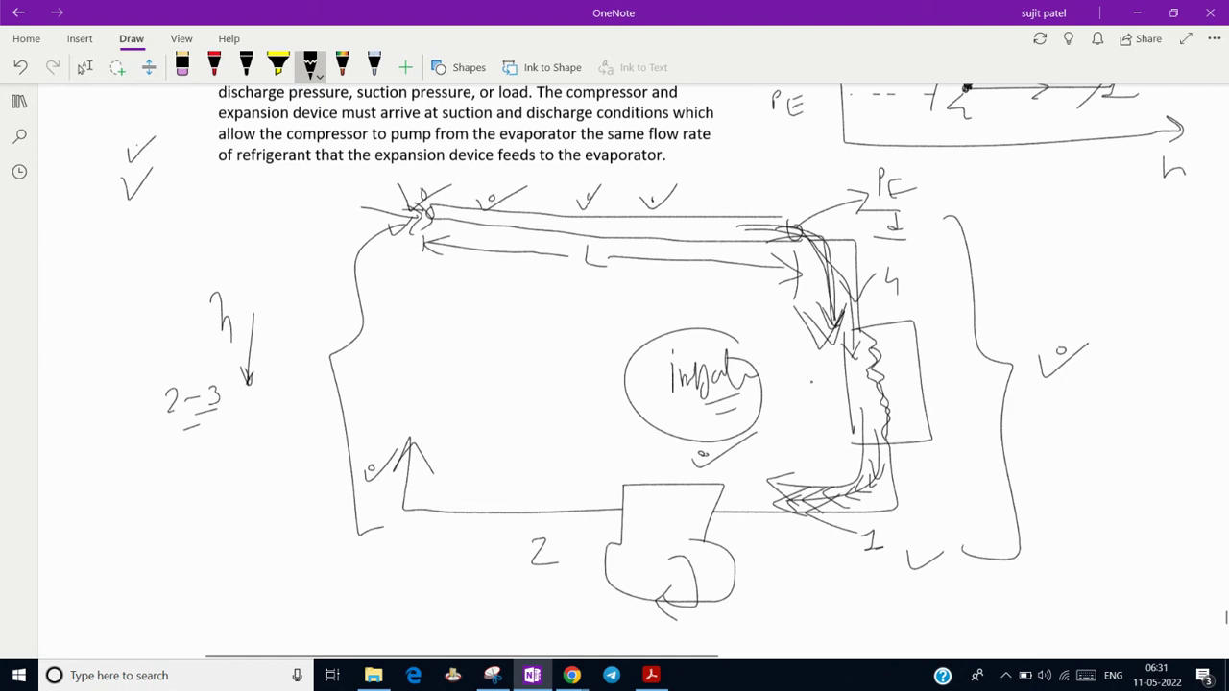
mouse_move(876, 461)
left_mouse_down()
mouse_move(781, 505)
mouse_move(759, 497)
left_mouse_up()
left_click_drag(759, 498, 802, 530)
mouse_move(810, 471)
left_mouse_down()
mouse_move(809, 525)
mouse_move(776, 511)
left_mouse_up()
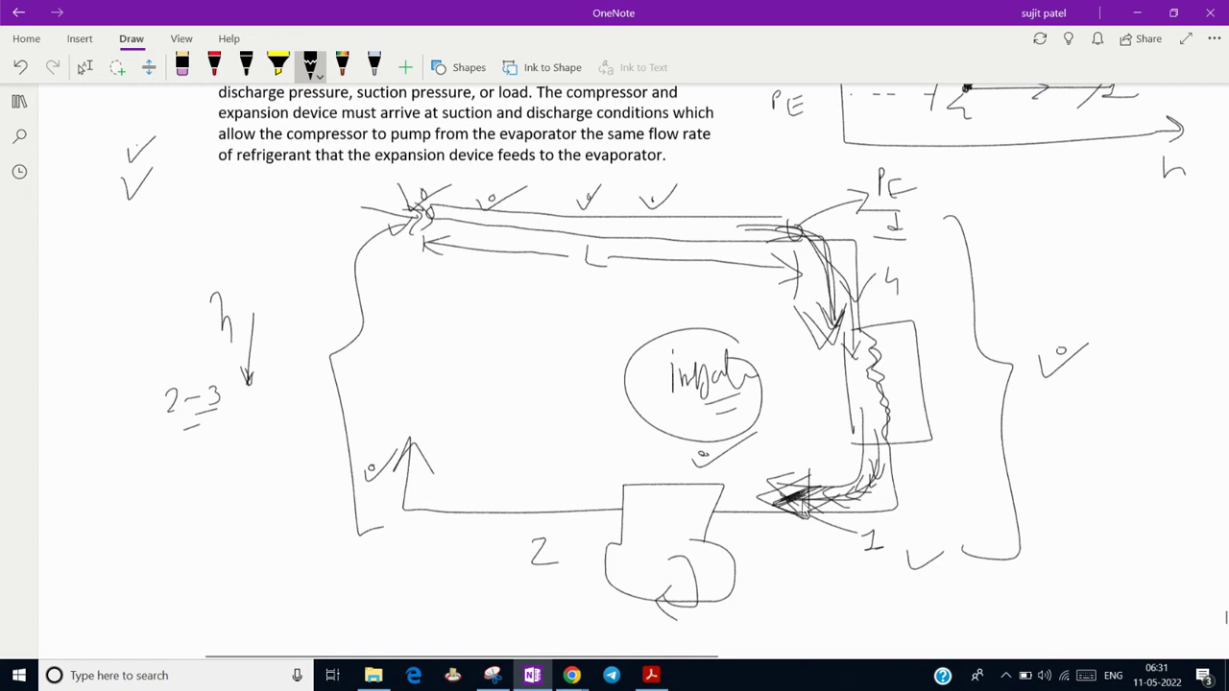
Draw a rightward arrow below the loop sketch
scroll(776, 504, "up", 3)
scroll(771, 485, "up", 5)
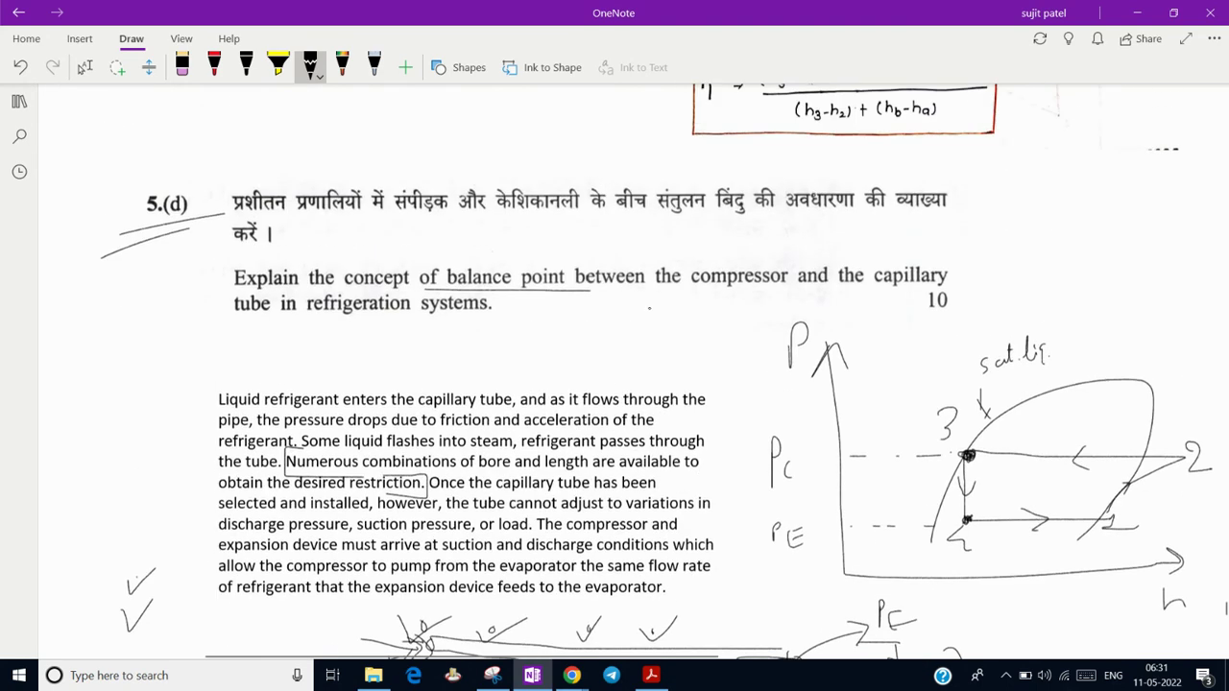
scroll(625, 297, "down", 2)
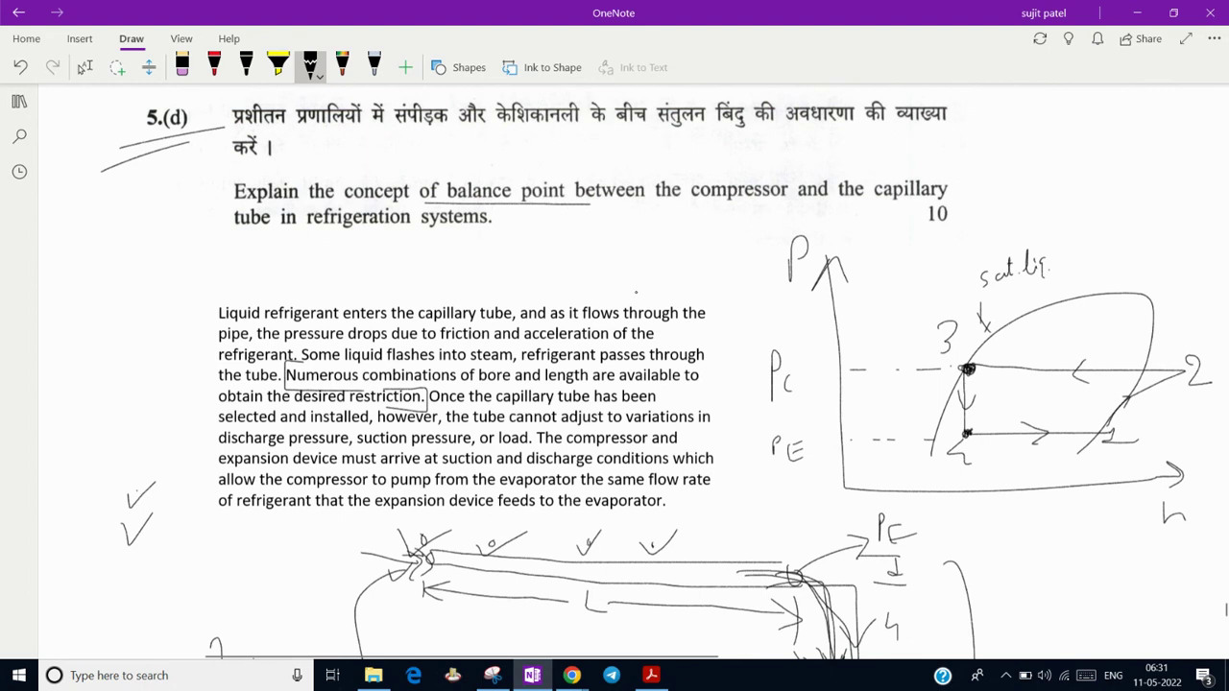
scroll(636, 292, "down", 8)
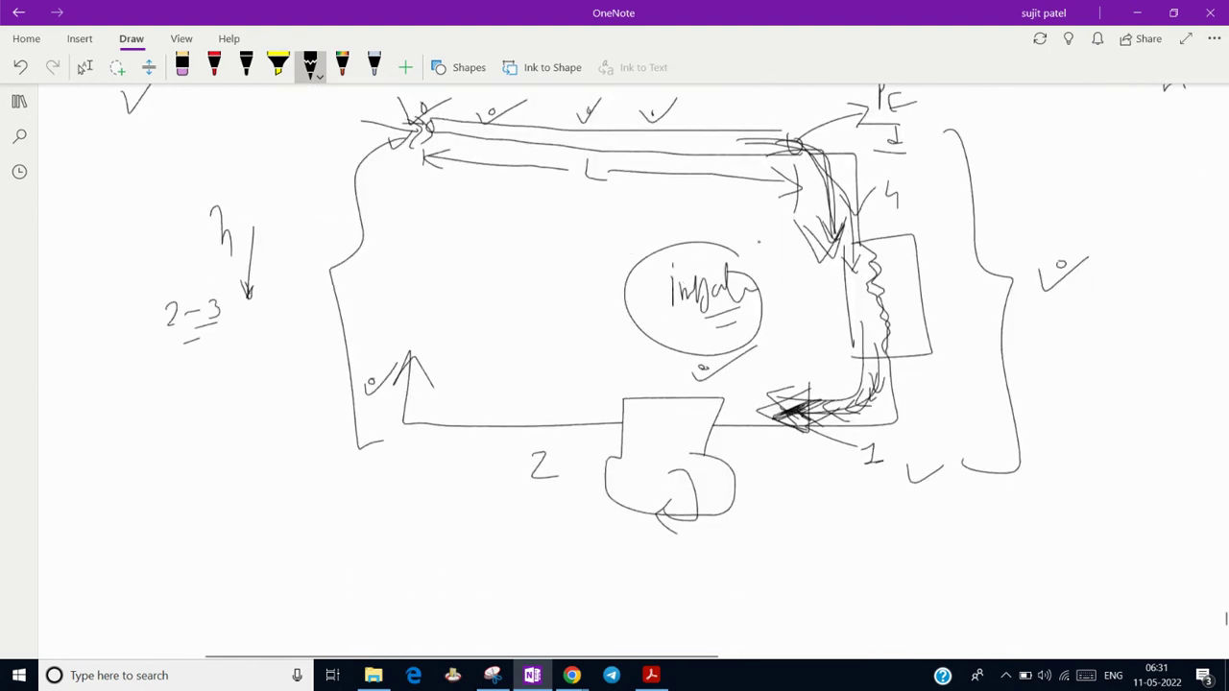
scroll(758, 242, "up", 4)
scroll(576, 336, "down", 7)
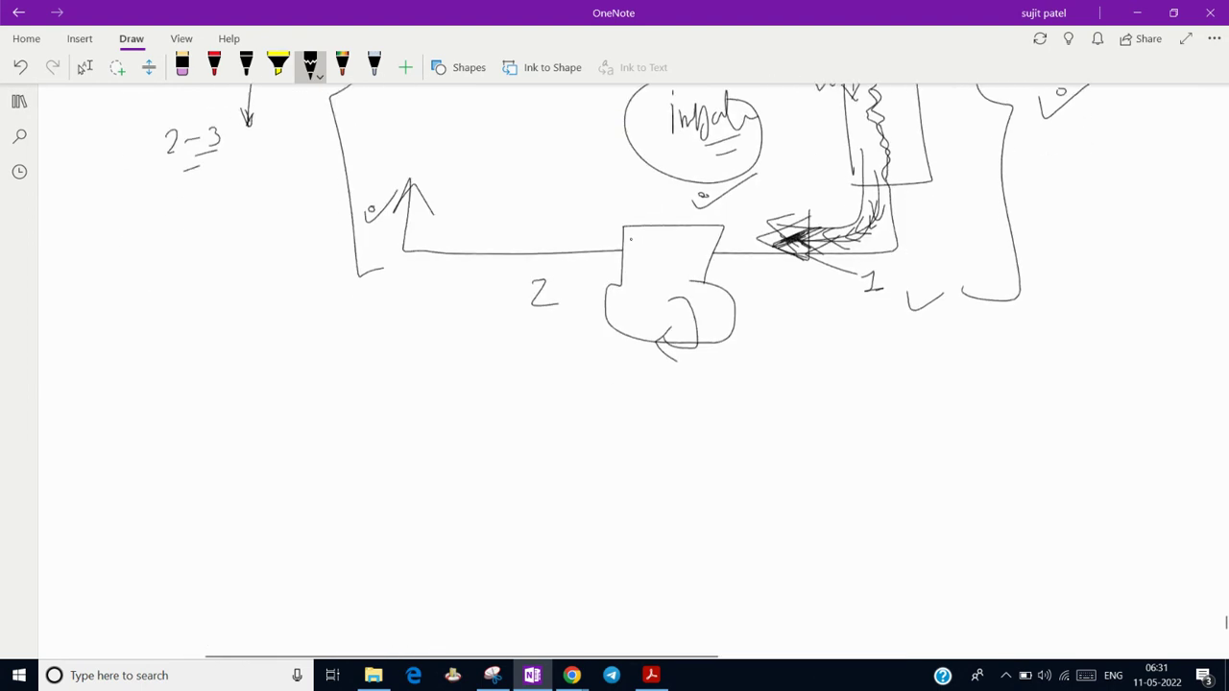
left_click_drag(253, 375, 352, 380)
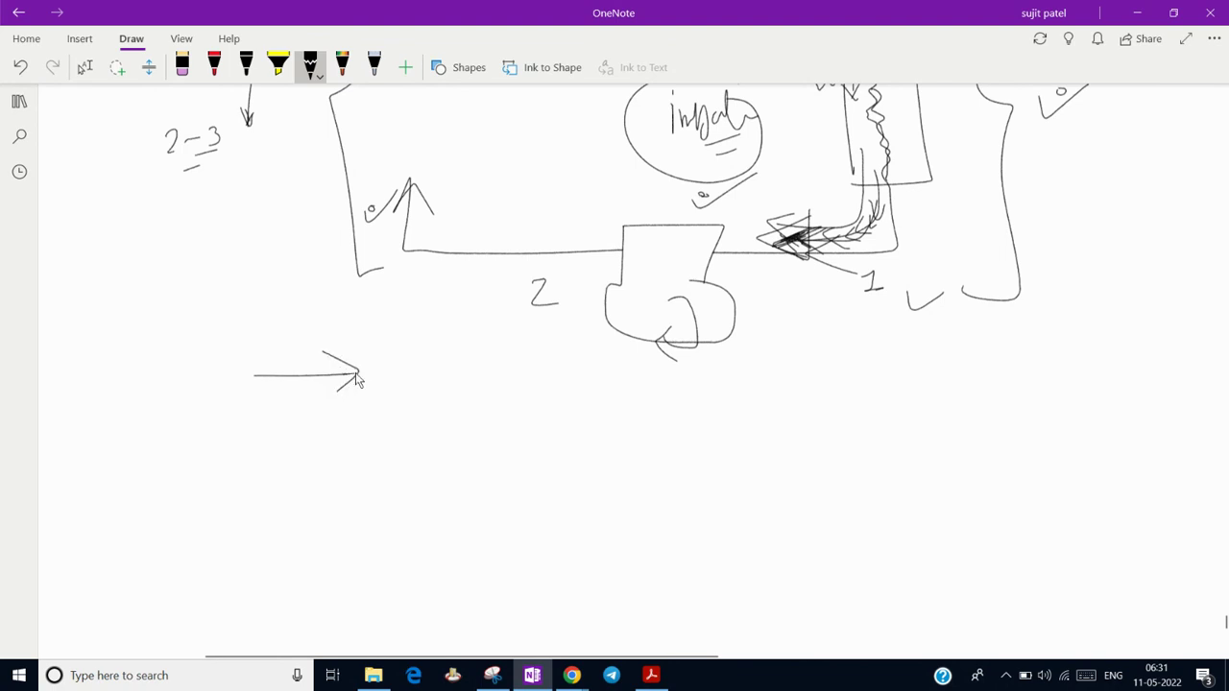
Tick Paper 2 Q5 option D in the answer table
scroll(337, 354, "up", 2)
scroll(337, 354, "up", 15)
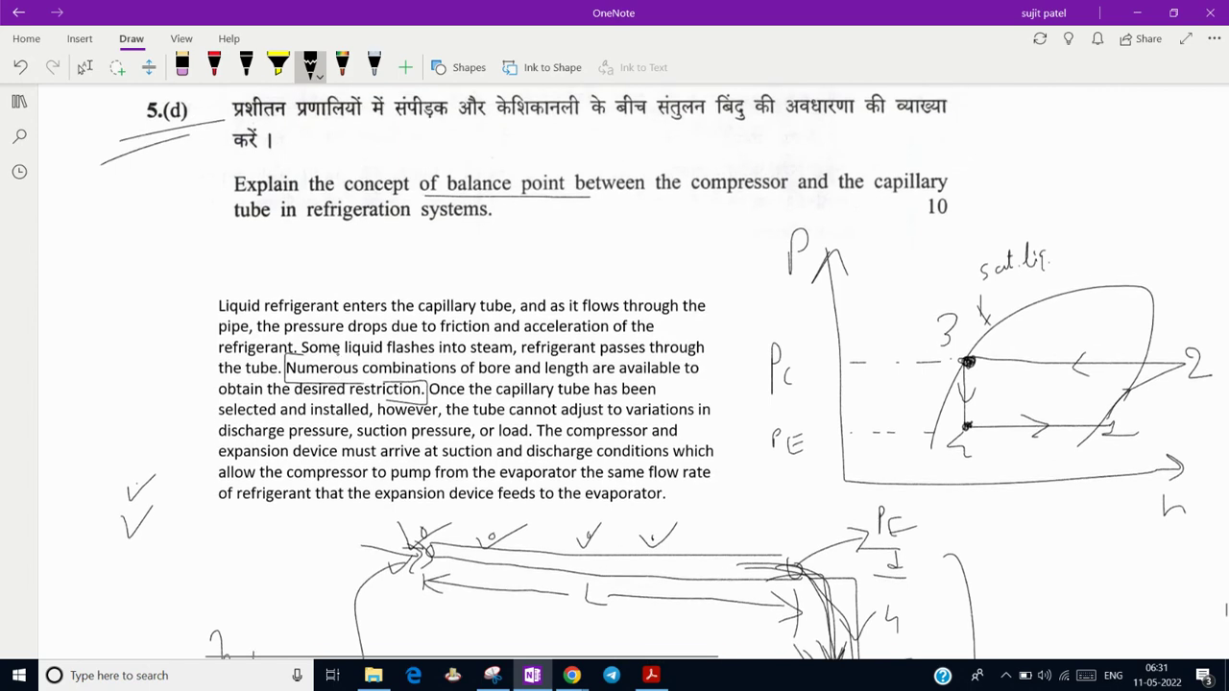
scroll(337, 354, "up", 10)
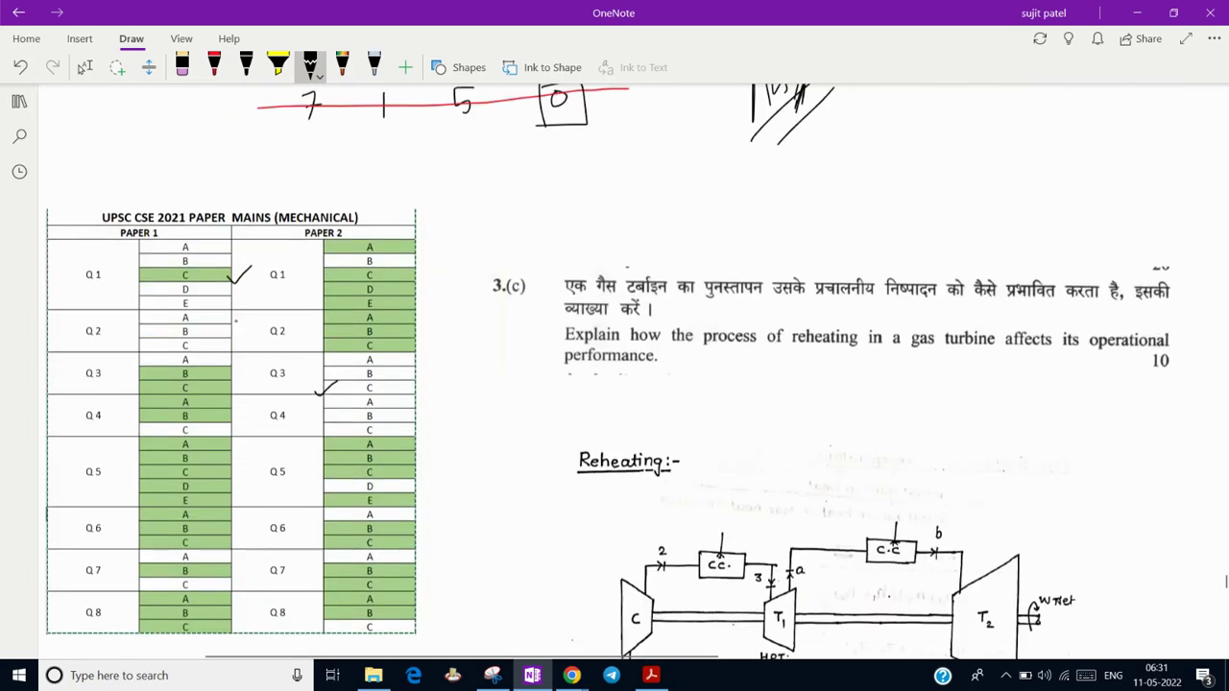
scroll(337, 354, "down", 1)
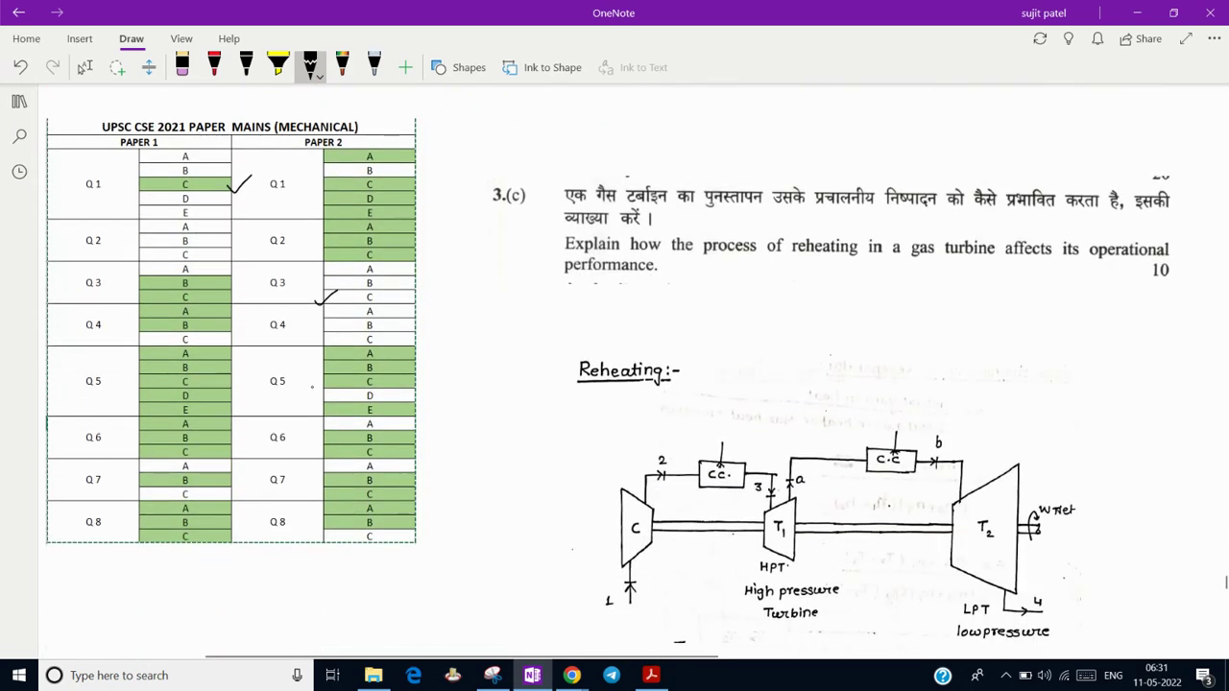
left_click_drag(309, 394, 334, 389)
Switch to the ScreenApp recording page in Chrome
scroll(352, 325, "down", 20)
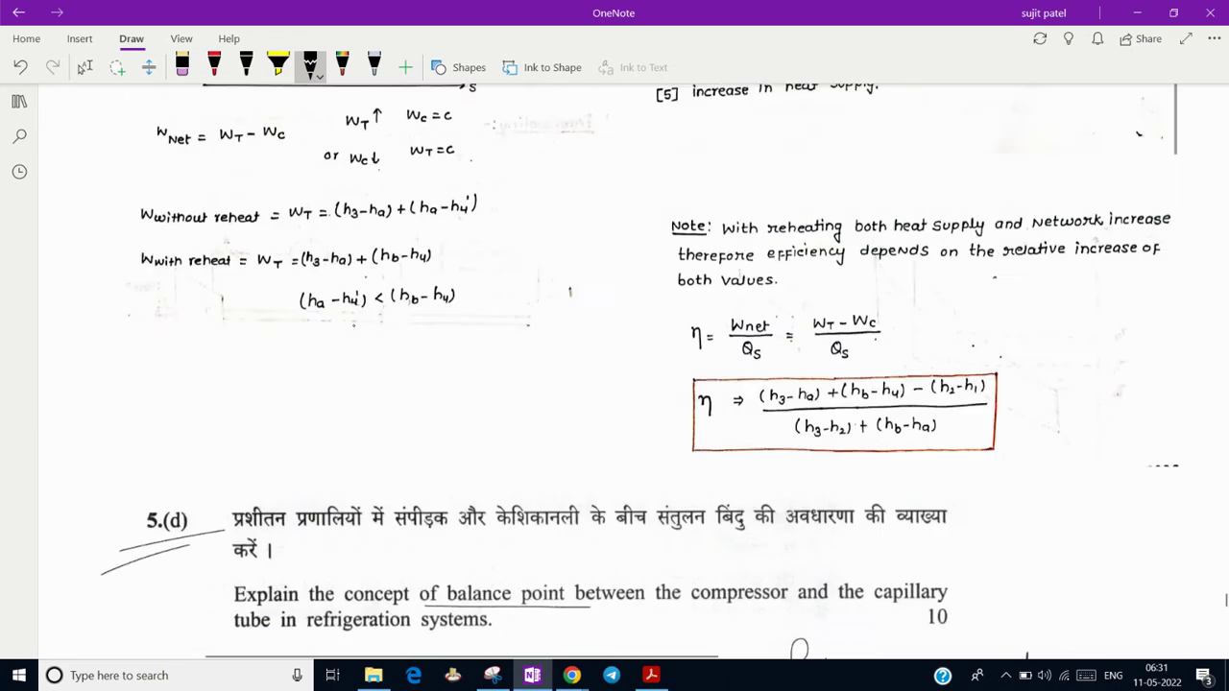
scroll(615, 372, "up", 3)
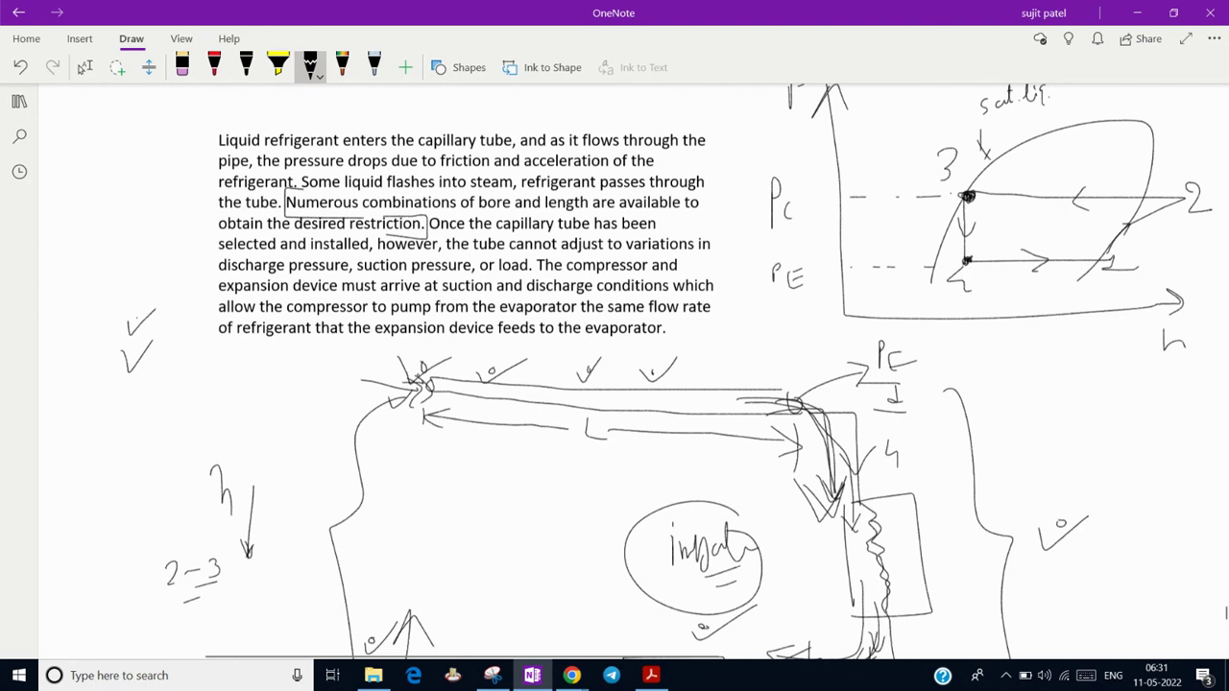
scroll(461, 417, "down", 10)
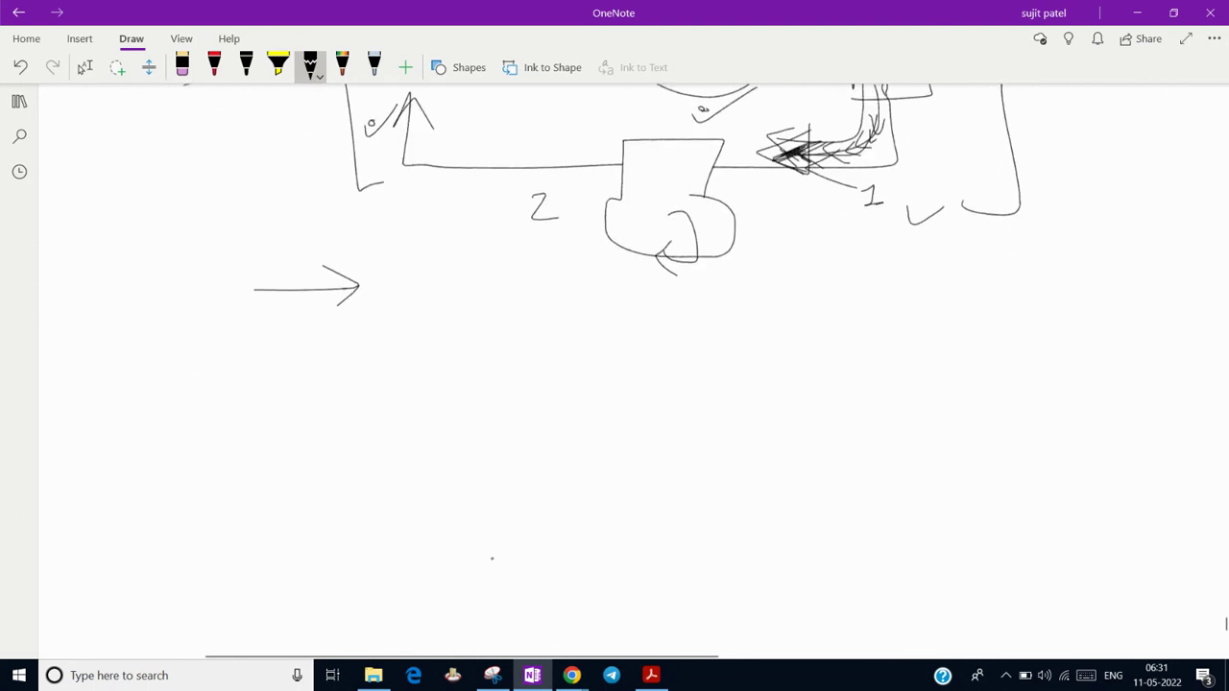
mouse_move(572, 675)
left_click(520, 630)
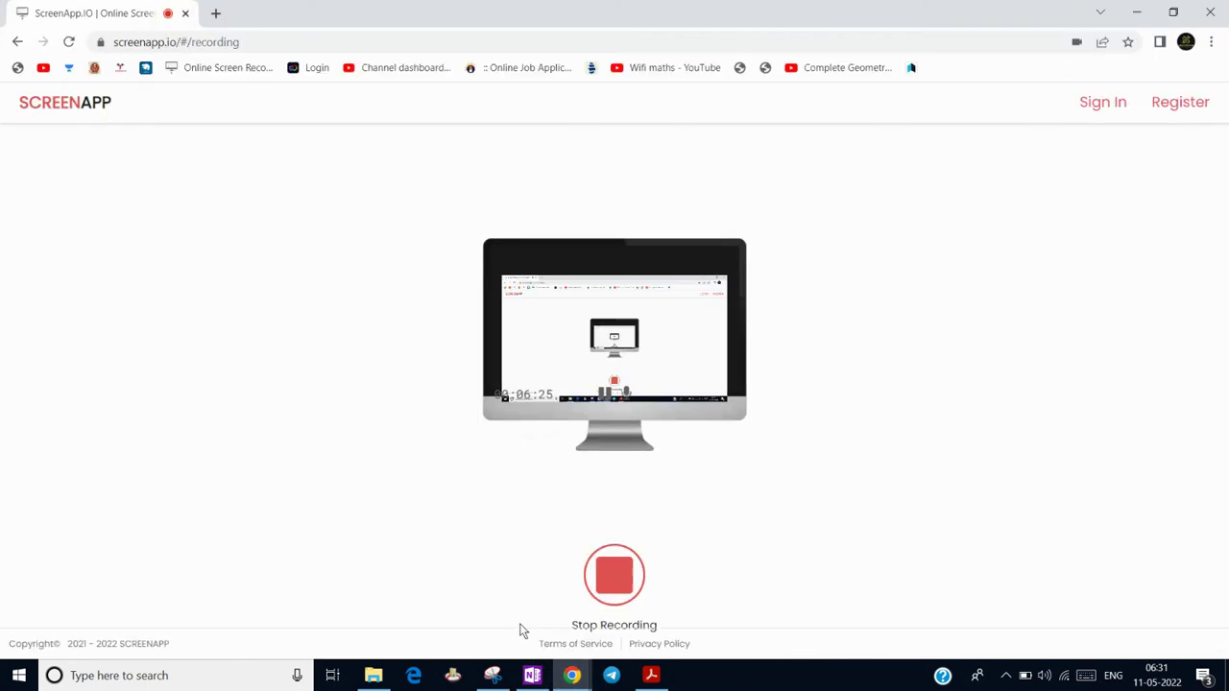